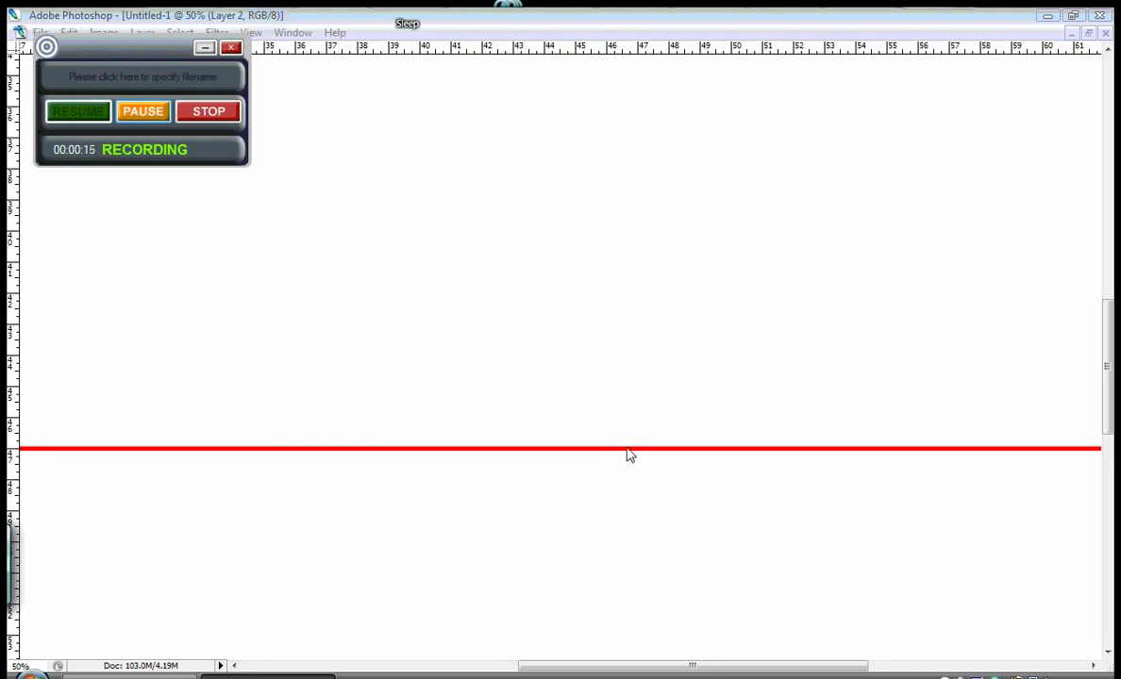
Write the Arabic letter ط in black on the red baseline, with the loop and tail drawn before the upright stem.
left_click(649, 428)
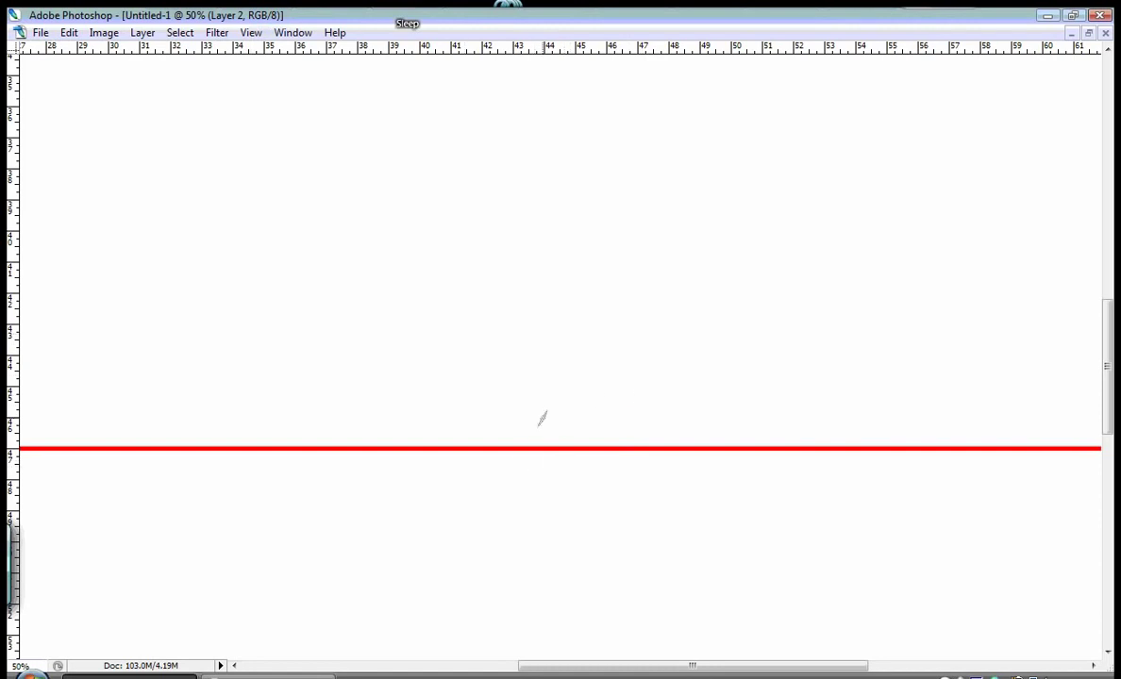
mouse_move(530, 476)
left_mouse_down()
mouse_move(536, 427)
mouse_move(566, 403)
mouse_move(571, 430)
mouse_move(492, 466)
left_mouse_up()
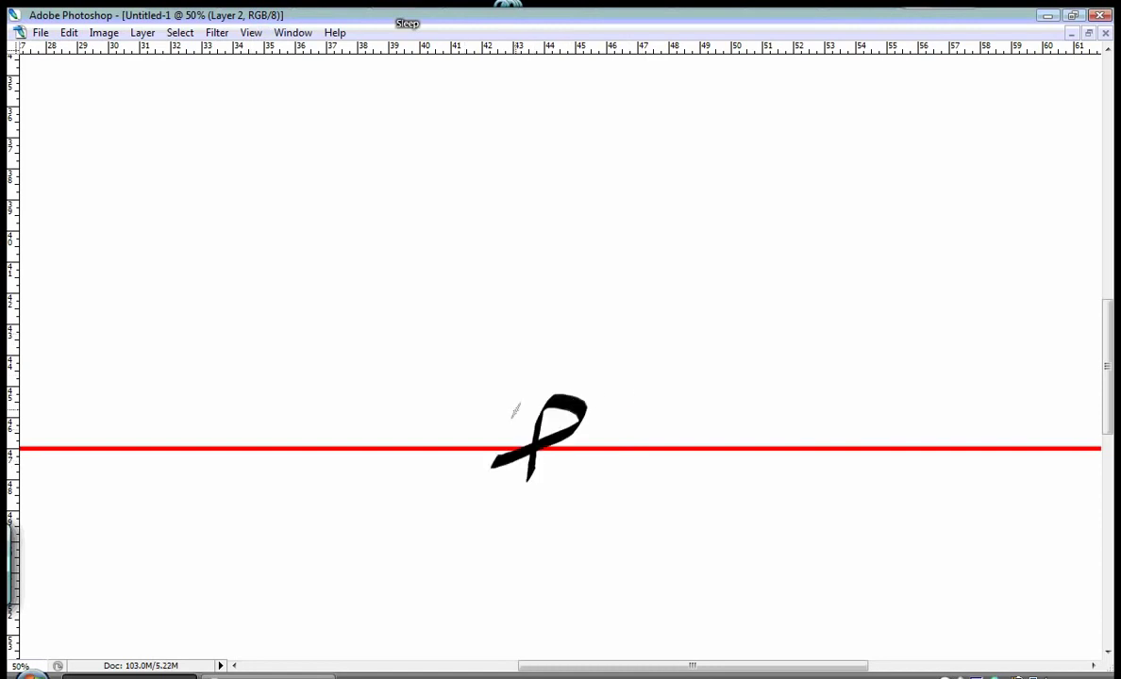
key("ctrl+z")
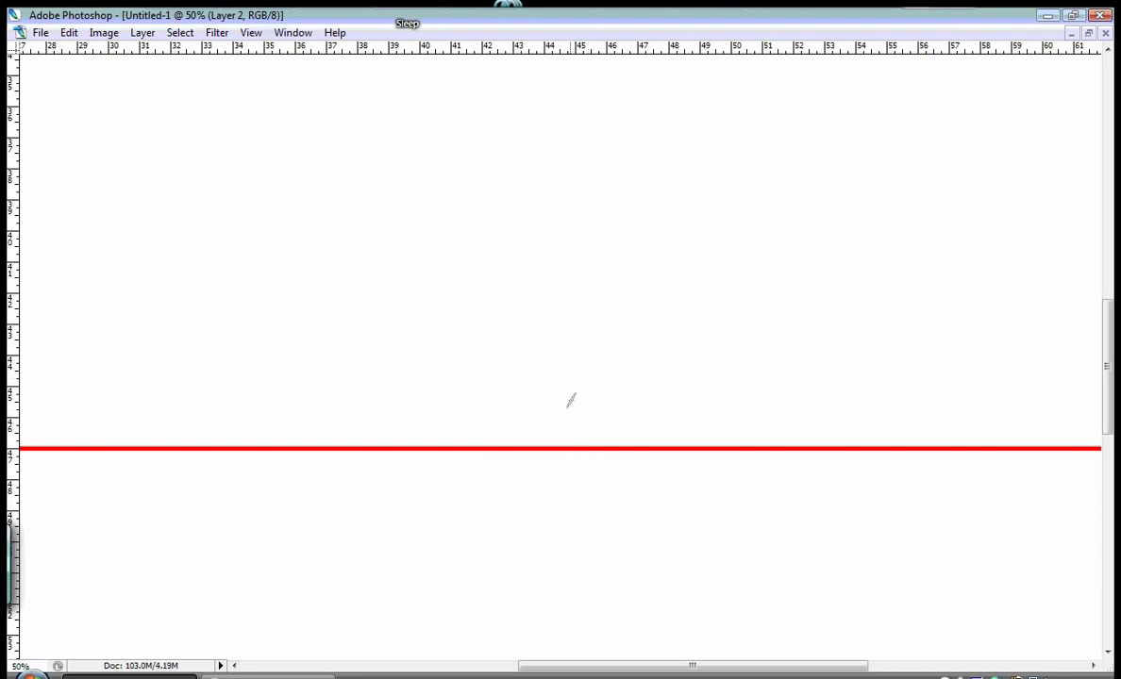
mouse_move(550, 479)
left_mouse_down()
mouse_move(583, 403)
mouse_move(492, 445)
left_mouse_up()
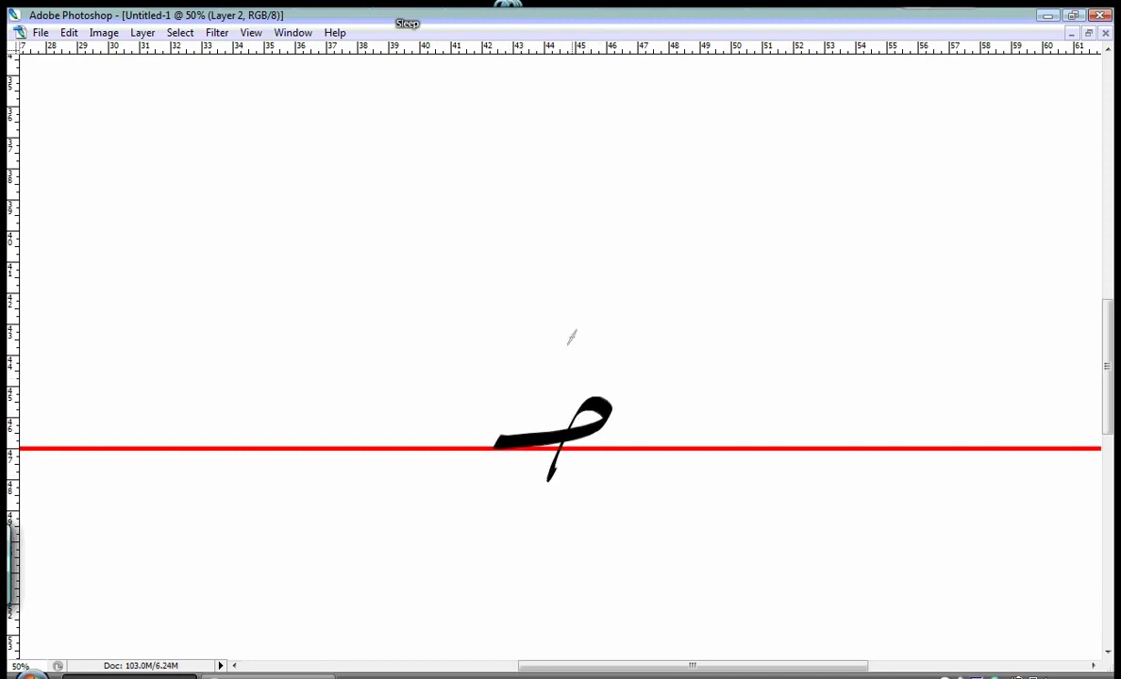
left_click_drag(574, 290, 583, 418)
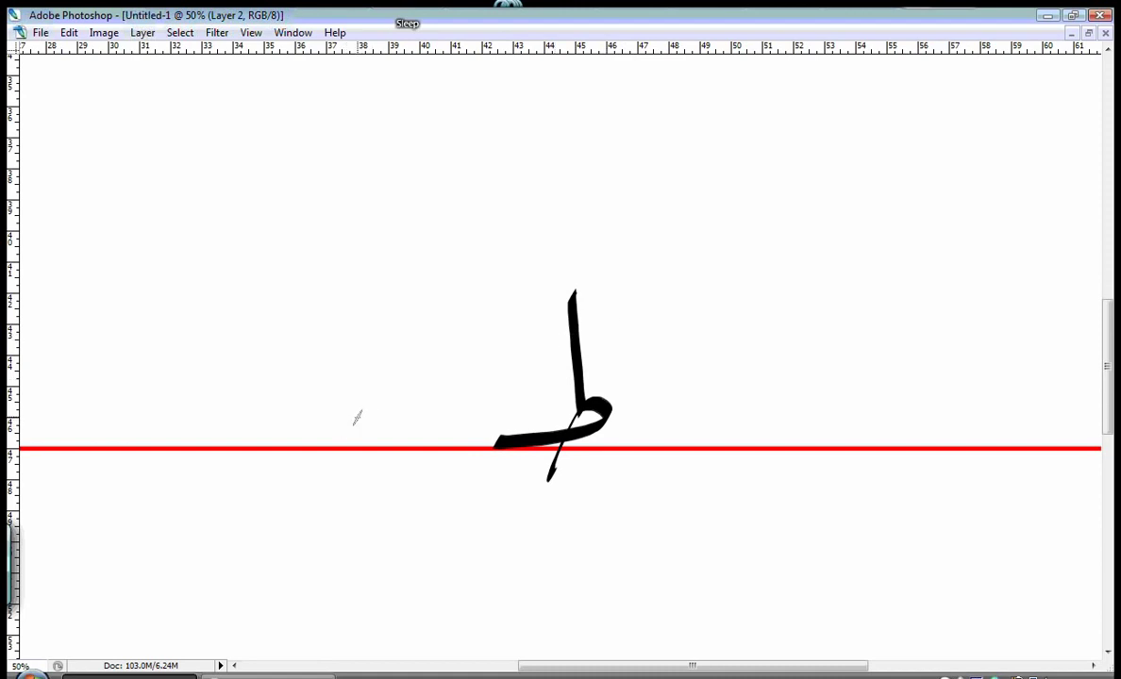
Write the letter ت with two dots beside the ط on the baseline, and circle both letters.
mouse_move(364, 413)
left_mouse_down()
mouse_move(272, 419)
mouse_move(335, 393)
left_mouse_up()
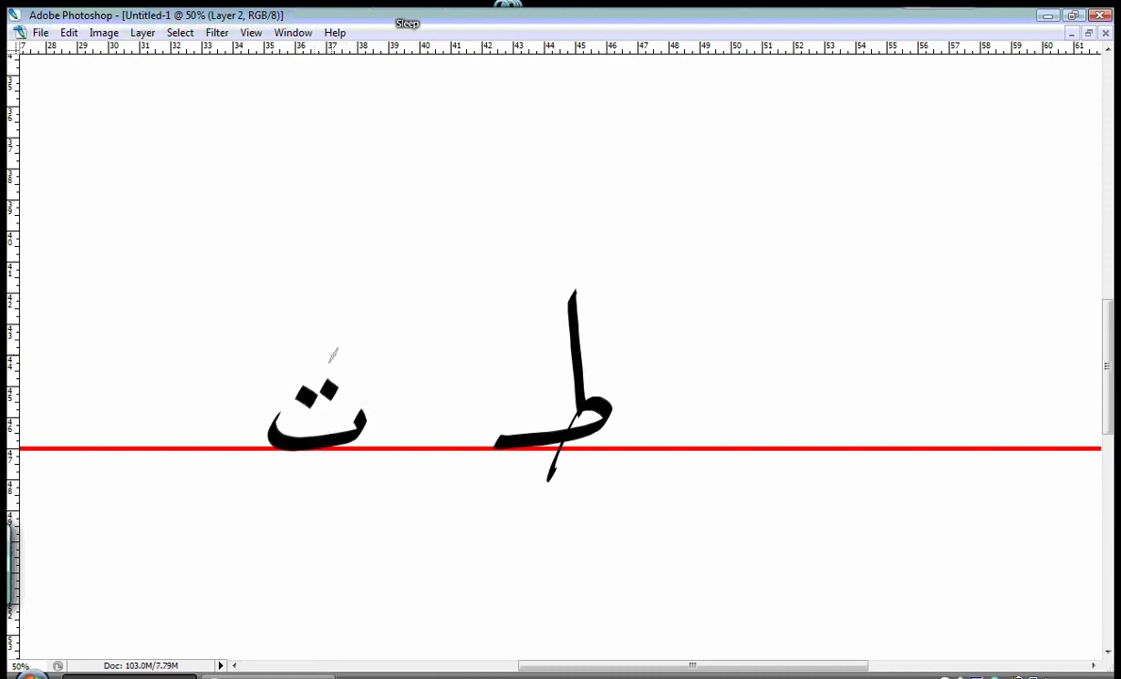
mouse_move(325, 332)
left_mouse_down()
mouse_move(247, 445)
mouse_move(314, 508)
mouse_move(385, 475)
mouse_move(404, 400)
mouse_move(340, 341)
left_mouse_up()
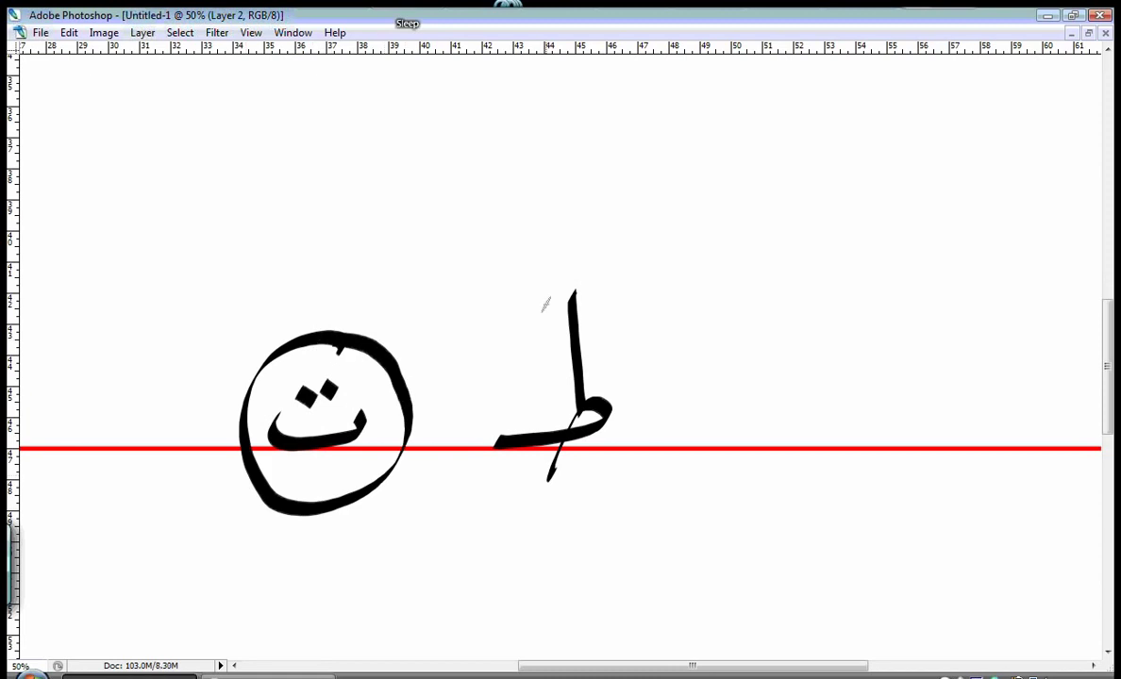
mouse_move(582, 281)
left_mouse_down()
mouse_move(520, 295)
mouse_move(457, 432)
mouse_move(523, 498)
mouse_move(590, 497)
mouse_move(655, 445)
mouse_move(666, 384)
mouse_move(624, 292)
mouse_move(571, 273)
left_mouse_up()
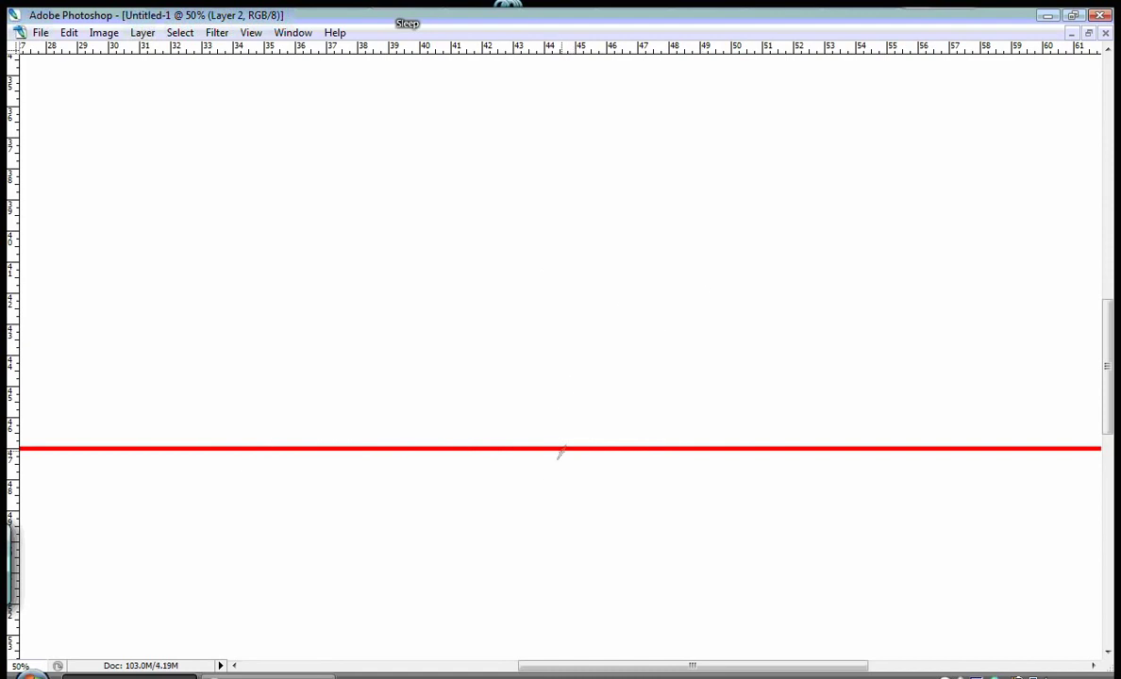
Write a new ط in black on the emptied red baseline, loop and tail first and the upright stem second.
left_click_drag(550, 443, 492, 441)
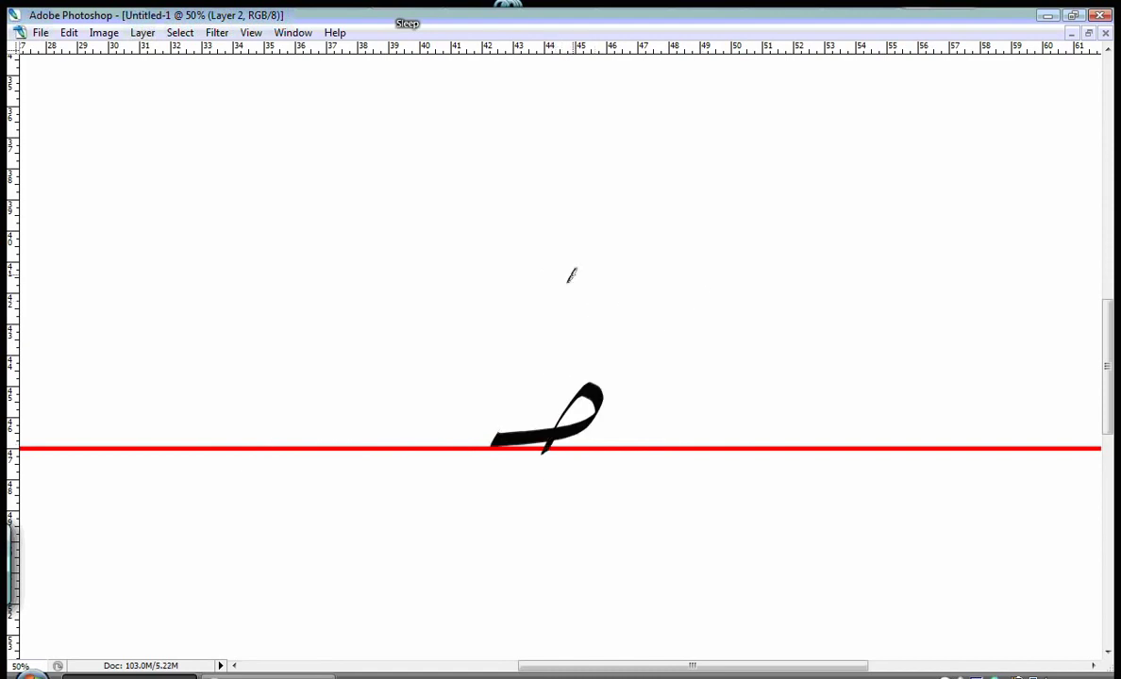
left_click_drag(572, 276, 578, 434)
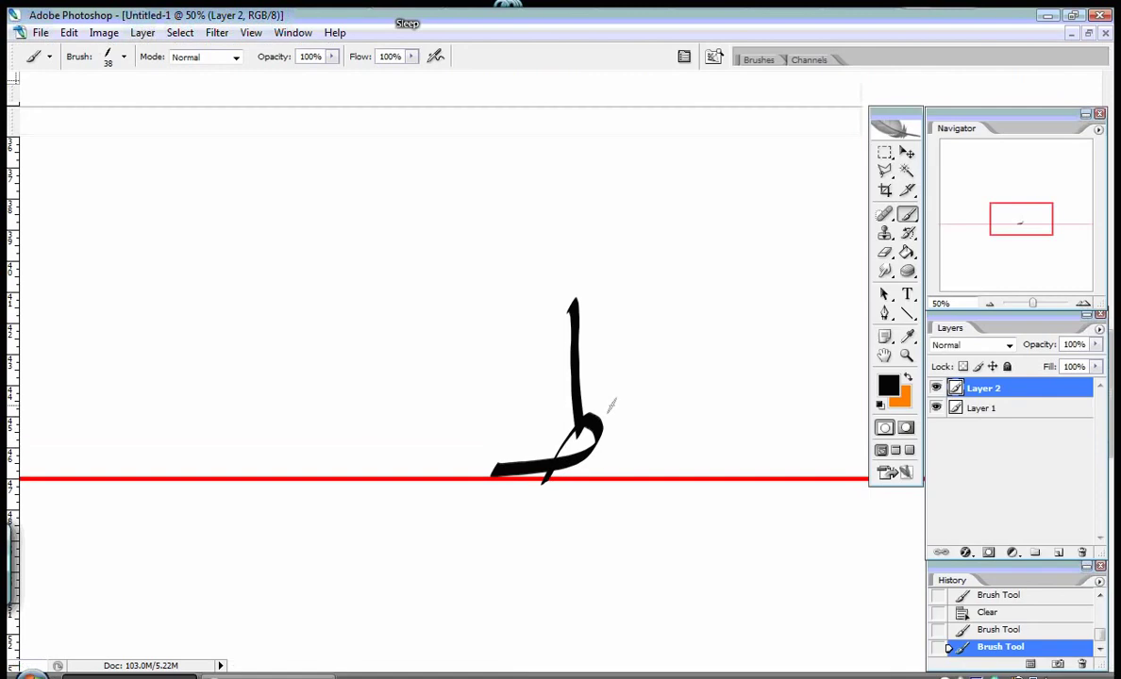
Switch the brush to orange and demonstrate vowel marks above and below the ط, undoing each stroke.
key("Tab")
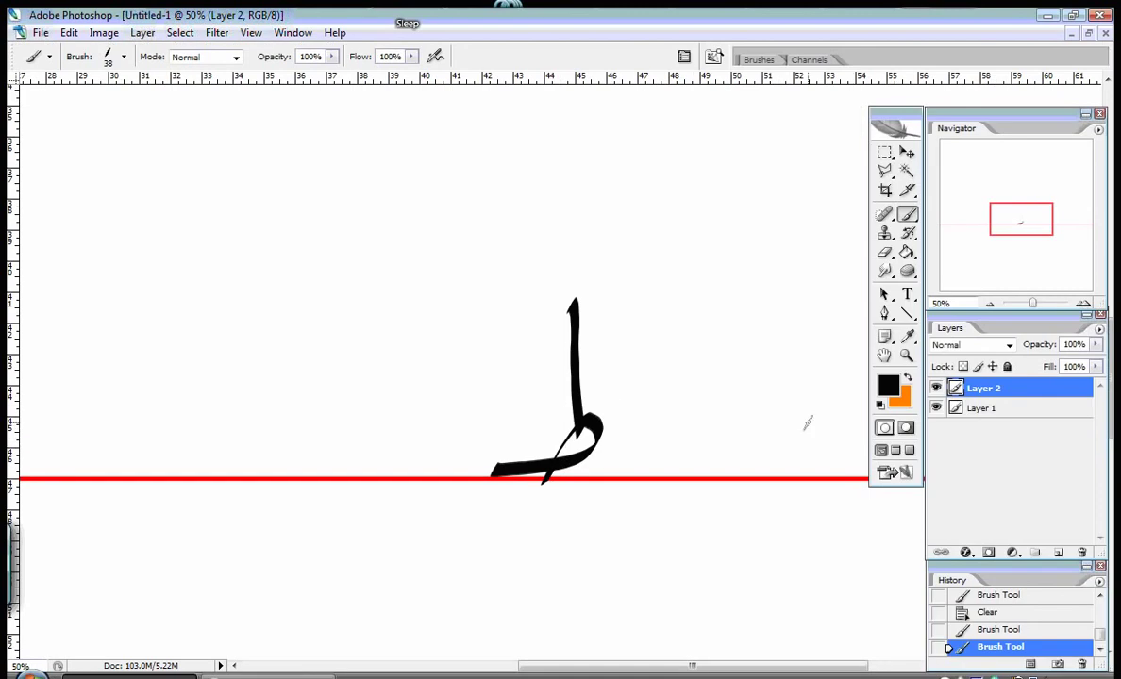
left_click(905, 380)
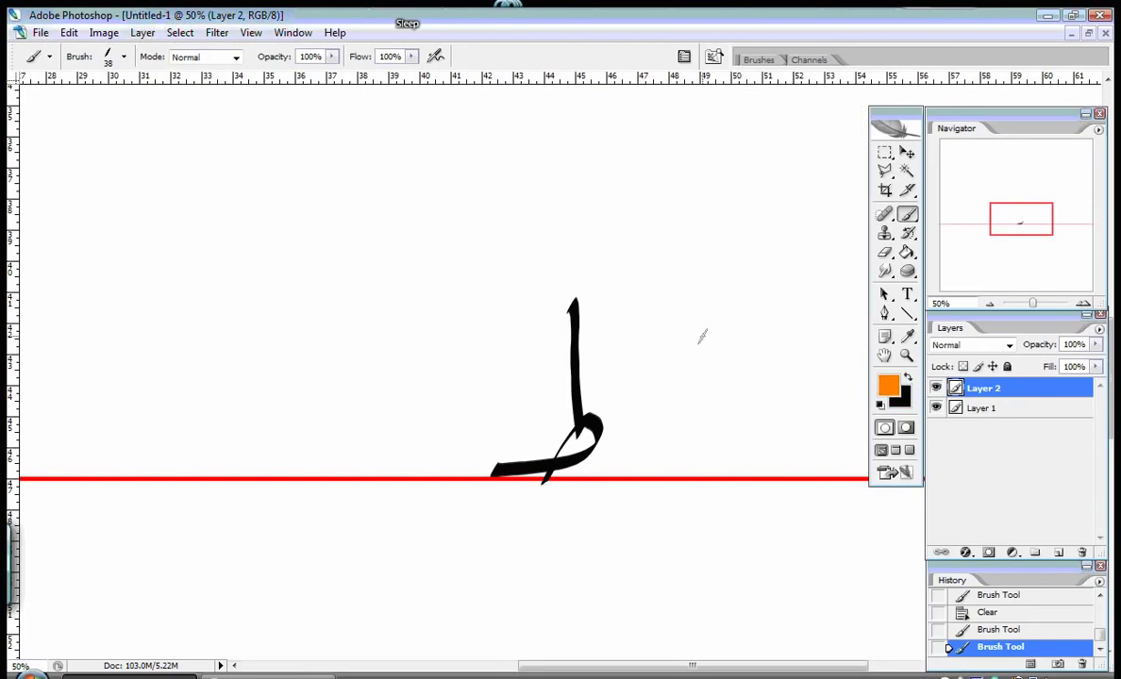
key("Tab")
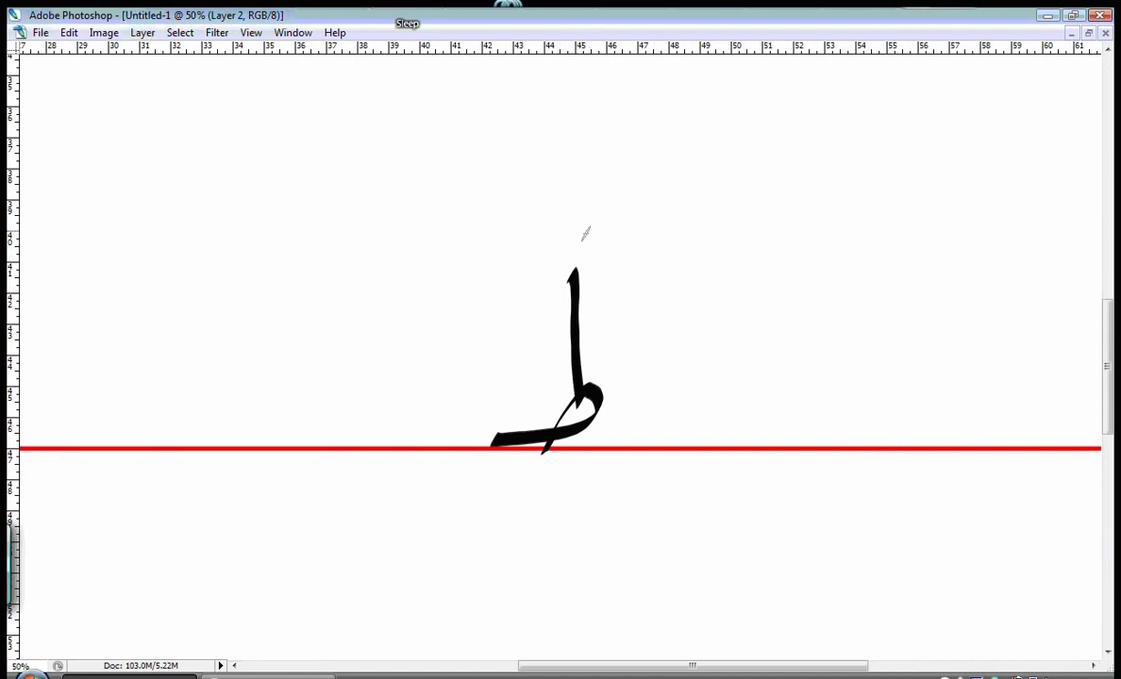
left_click_drag(566, 202, 472, 266)
key("ctrl+z")
left_click_drag(593, 200, 495, 295)
key("ctrl+z")
left_click_drag(610, 472, 502, 520)
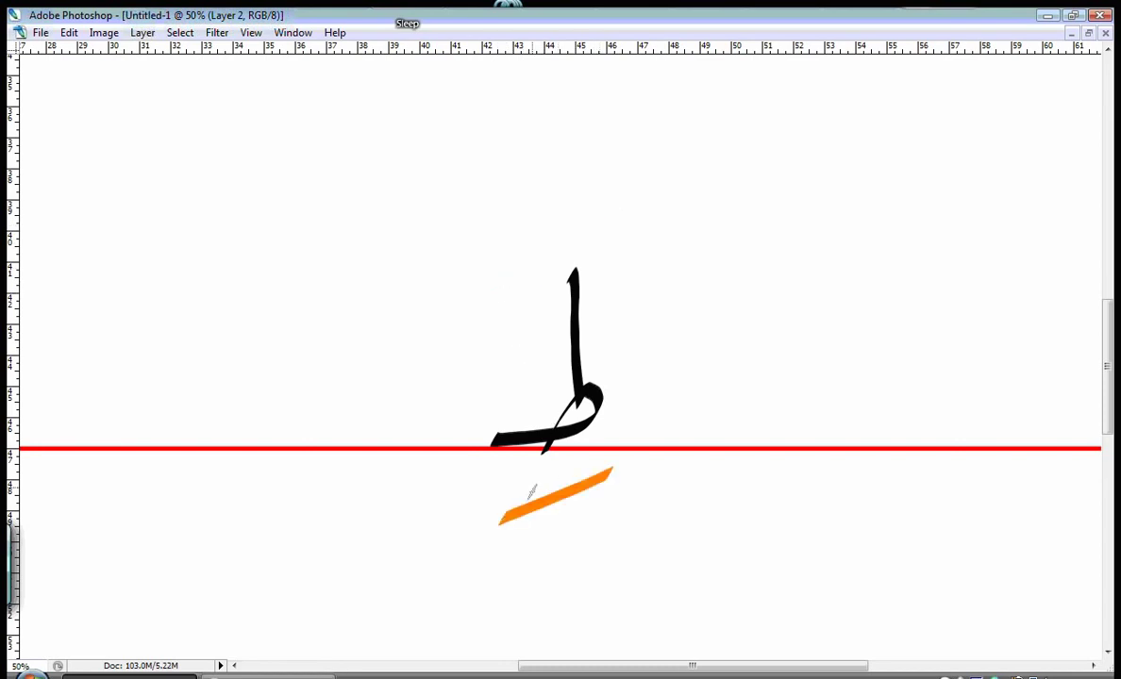
key("ctrl+z")
left_click_drag(615, 205, 503, 281)
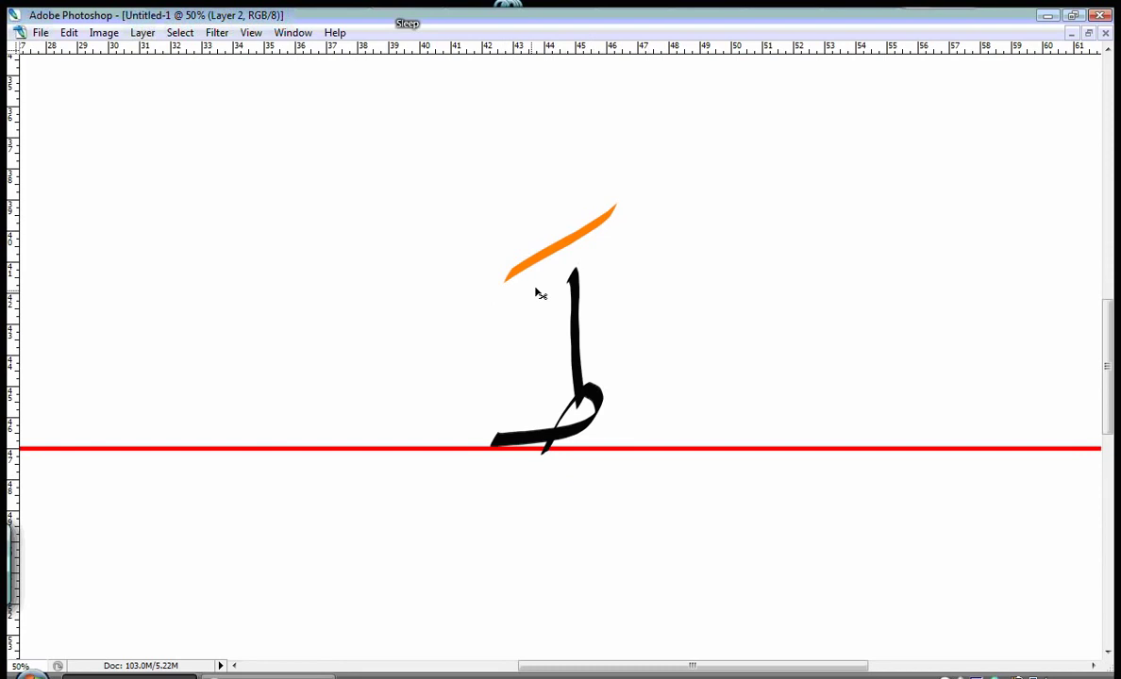
key("ctrl+z")
left_click_drag(604, 206, 507, 304)
key("ctrl+z")
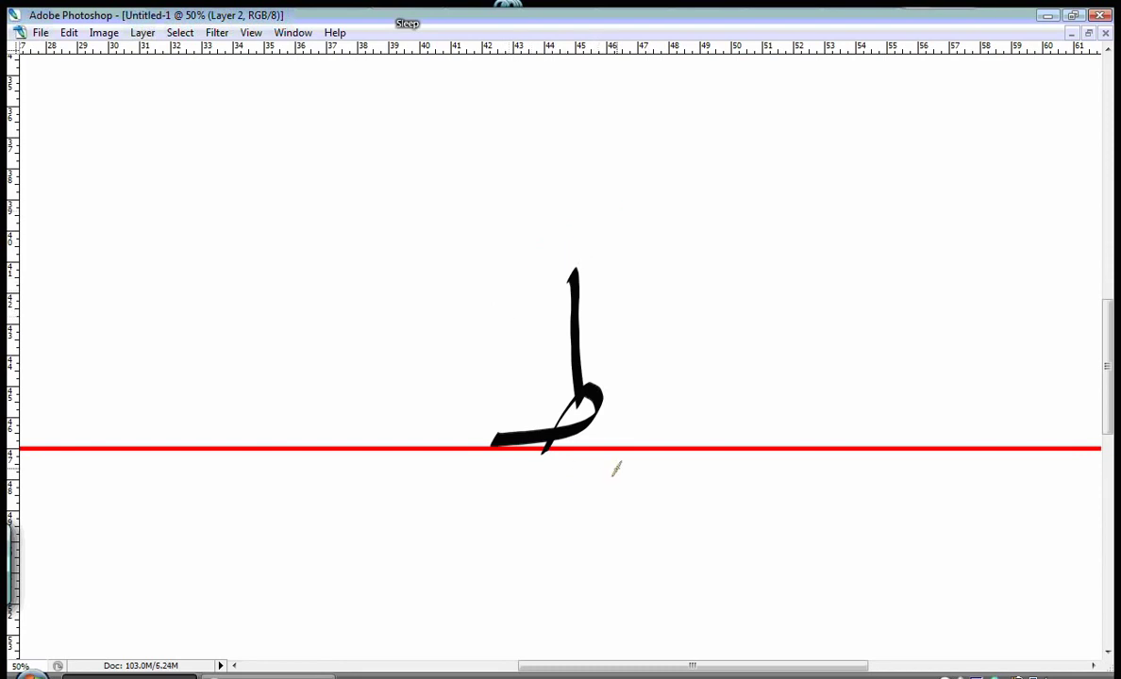
left_click_drag(617, 465, 509, 535)
key("ctrl+z")
Switch the brush back to black and add a single dot beside the stem to turn the ط into ظ.
key("Tab")
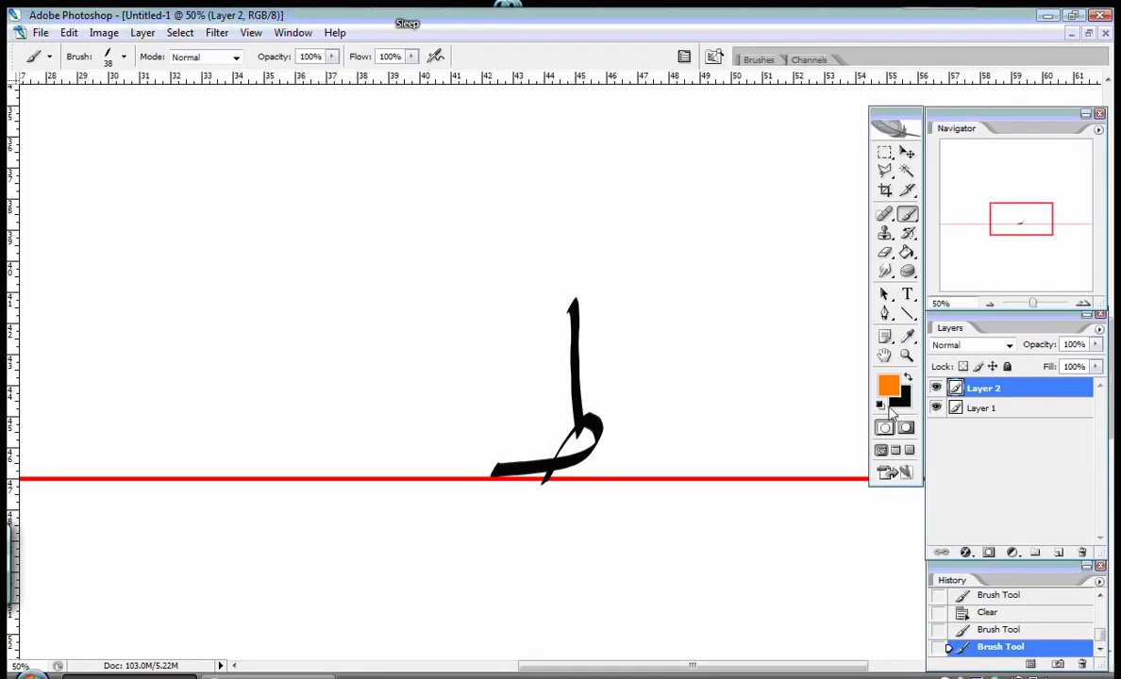
left_click(905, 379)
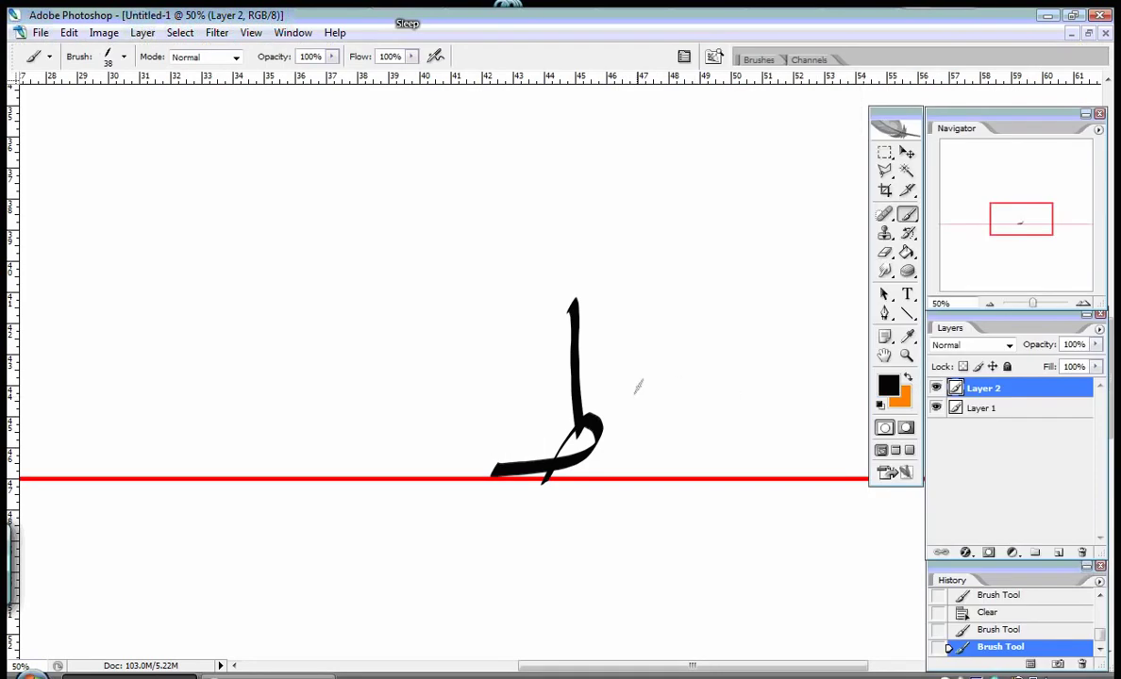
left_click_drag(606, 390, 614, 379)
key("Tab")
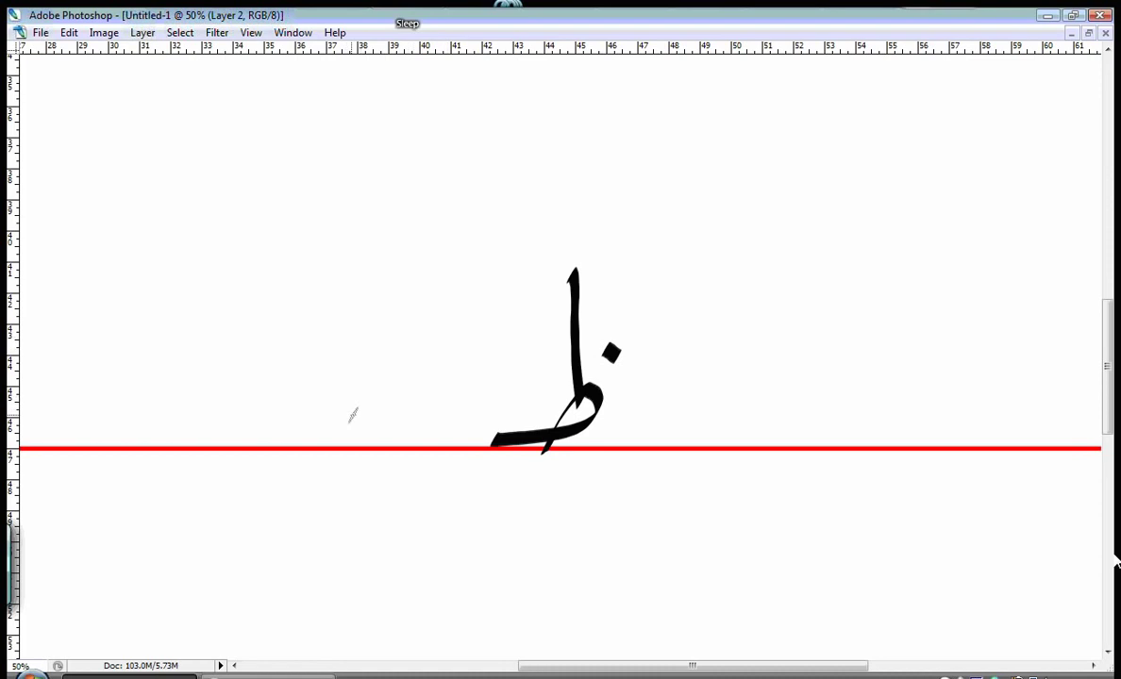
Write the letter ذ on the baseline beside the ظ, replacing its slanted upper stroke with a single dot.
left_click_drag(313, 398, 295, 443)
left_click_drag(275, 367, 301, 392)
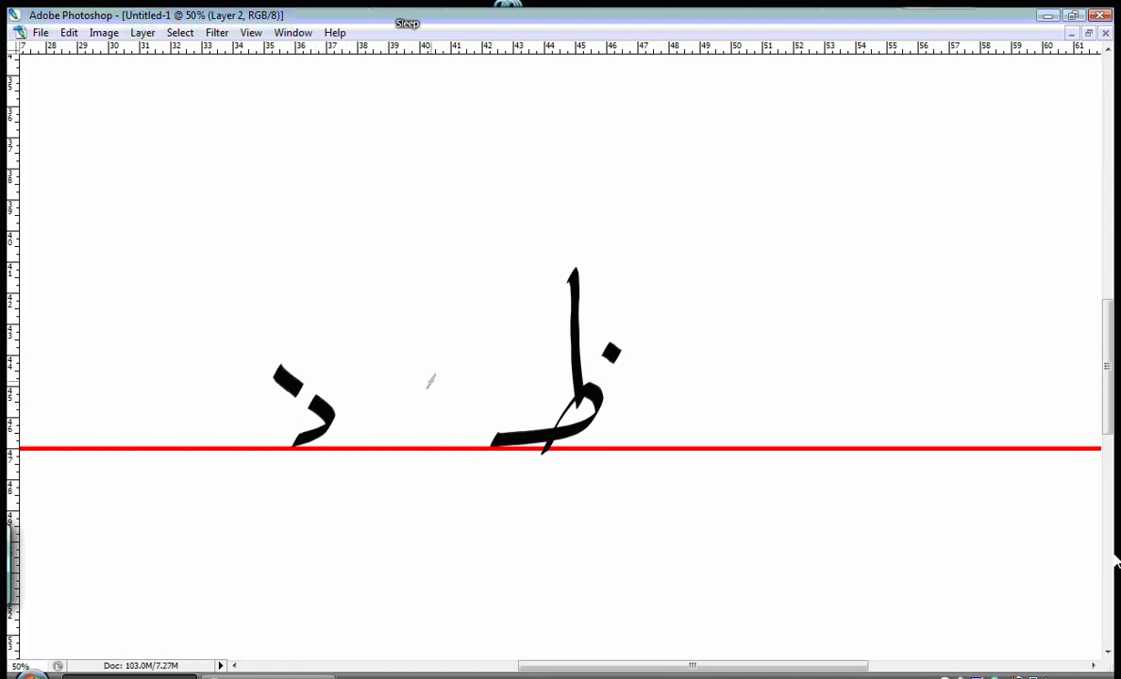
key("ctrl+z")
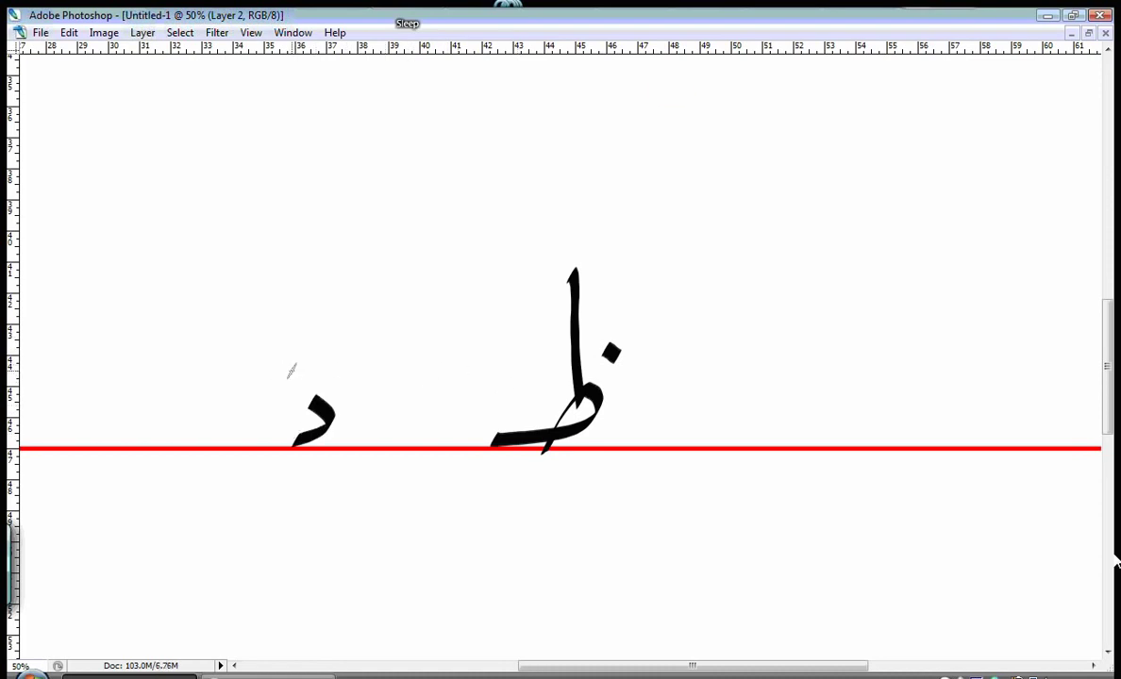
left_click(295, 372)
Circle the ذ and the ظ, and clear all the lettering from Layer 2.
mouse_move(300, 325)
left_mouse_down()
mouse_move(266, 338)
mouse_move(251, 500)
mouse_move(368, 358)
left_mouse_up()
mouse_move(594, 257)
left_mouse_down()
mouse_move(511, 280)
mouse_move(431, 400)
mouse_move(434, 491)
mouse_move(594, 514)
mouse_move(660, 442)
mouse_move(663, 360)
mouse_move(641, 310)
mouse_move(592, 267)
left_mouse_up()
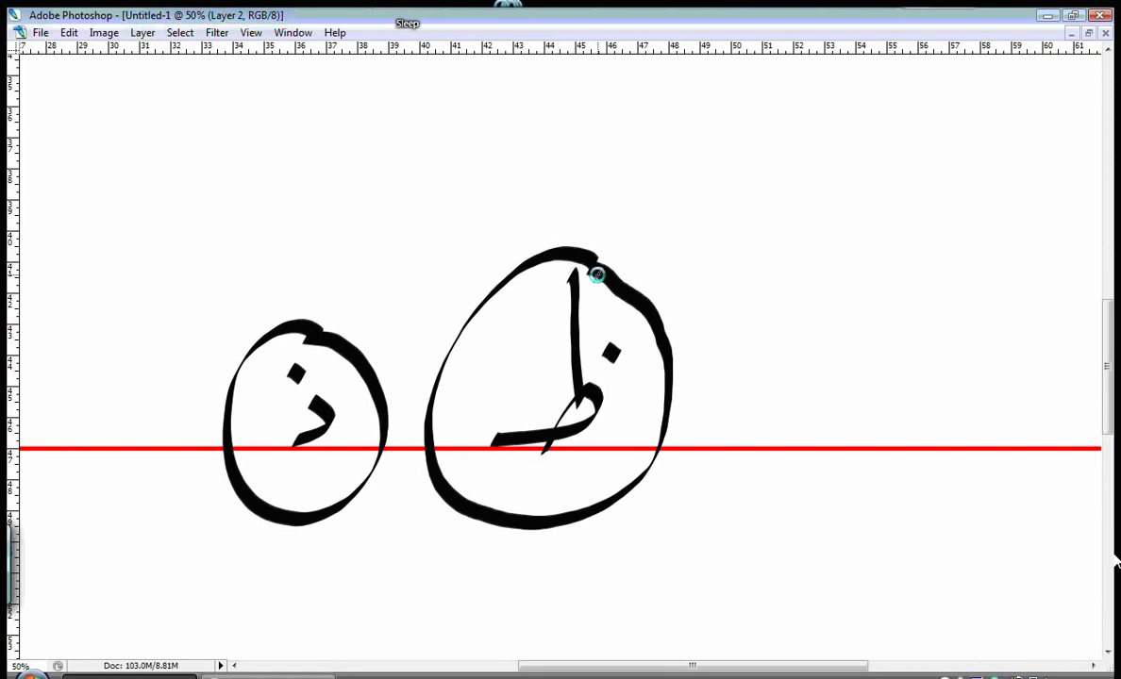
key("Delete")
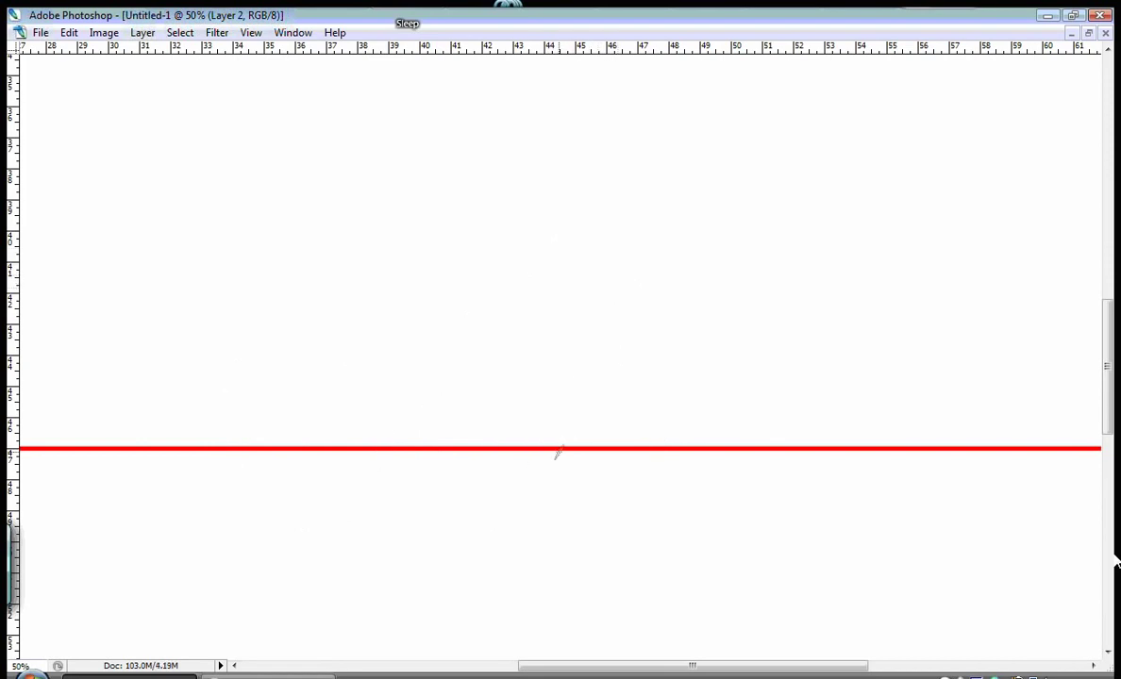
Write a complete ظ in black on the baseline: loop with tail, upright stem and dot.
mouse_move(547, 465)
left_mouse_down()
mouse_move(597, 405)
mouse_move(511, 454)
left_mouse_up()
left_click_drag(578, 304, 586, 415)
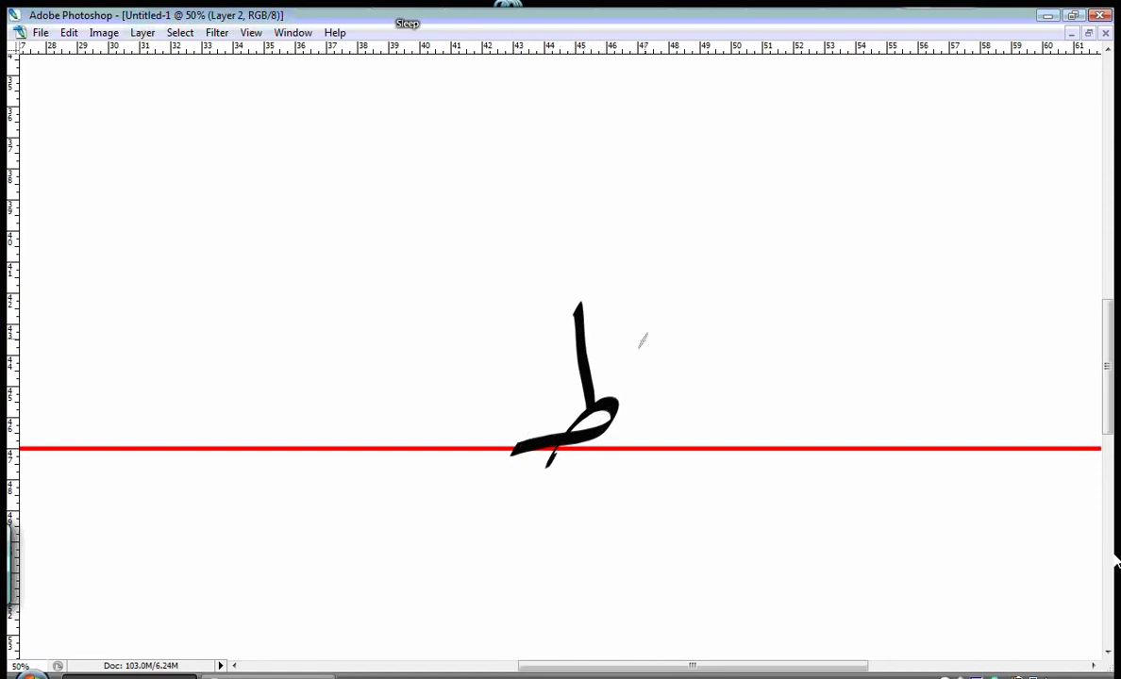
left_click_drag(615, 375, 624, 366)
Demonstrate orange vowel marks above and below the dotted ظ, undoing each mark.
key("Tab")
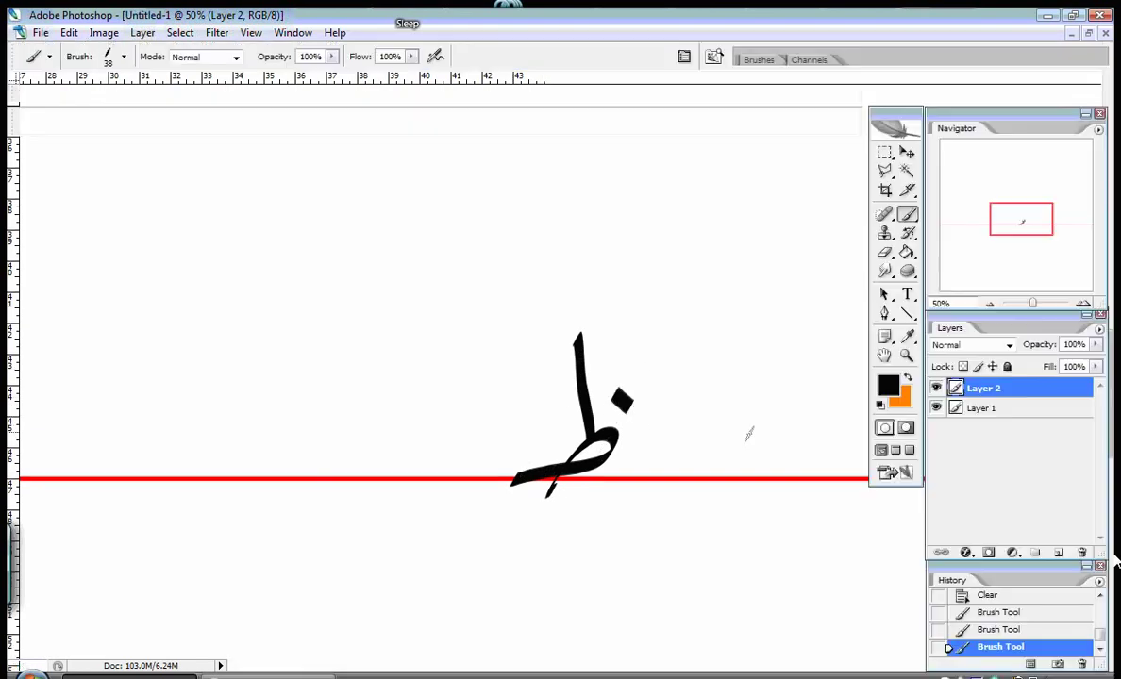
key("x")
key("Tab")
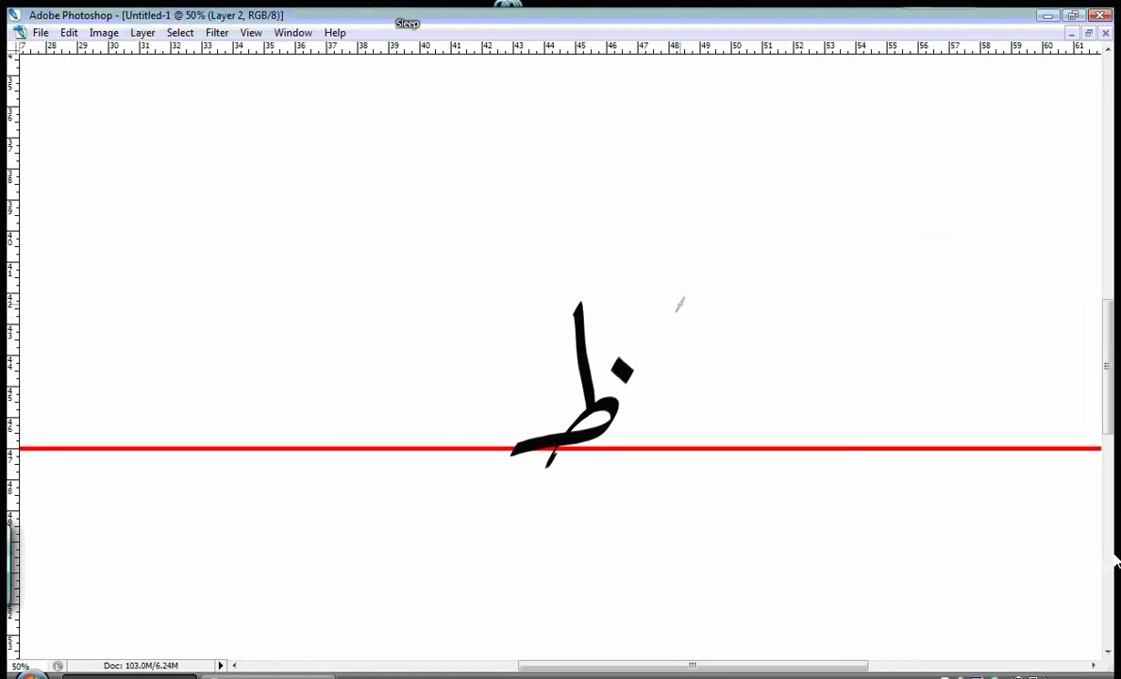
left_click_drag(590, 224, 497, 272)
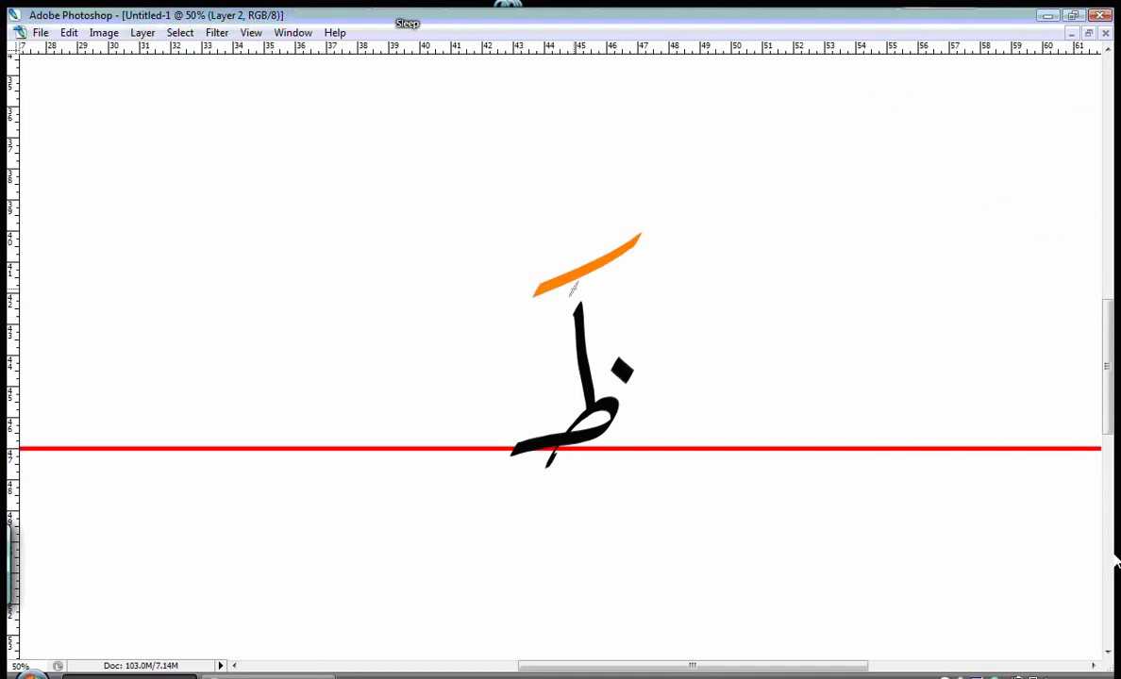
key("ctrl+z")
left_click_drag(557, 232, 479, 284)
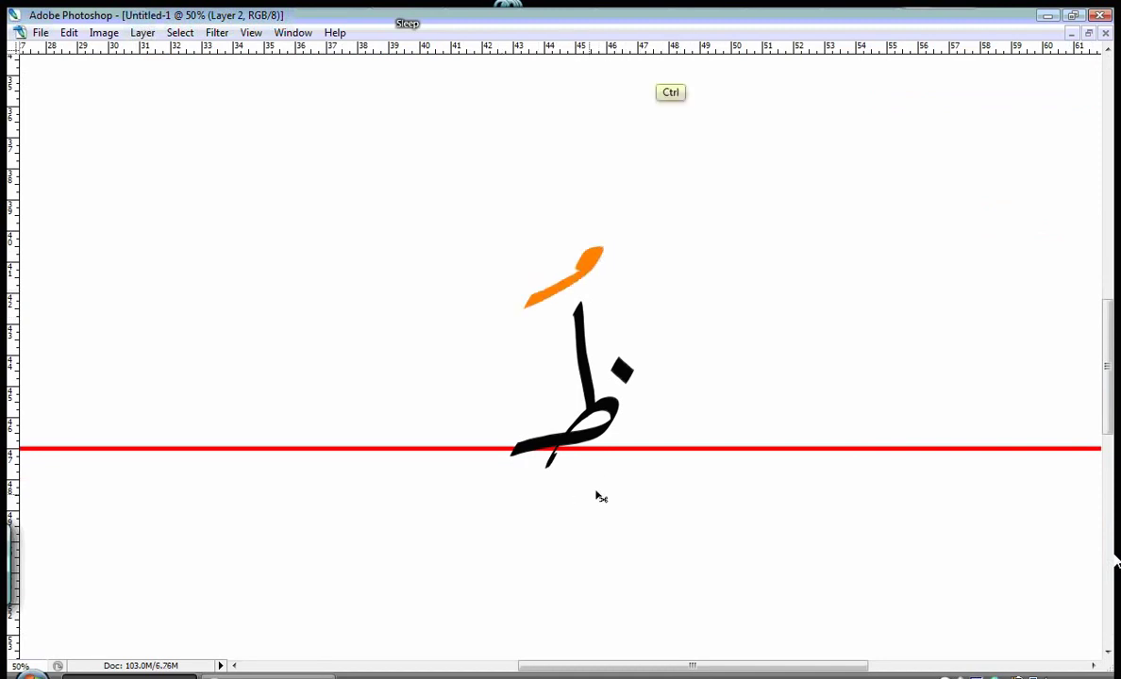
key("ctrl+z")
left_click_drag(618, 469, 522, 514)
key("ctrl+z")
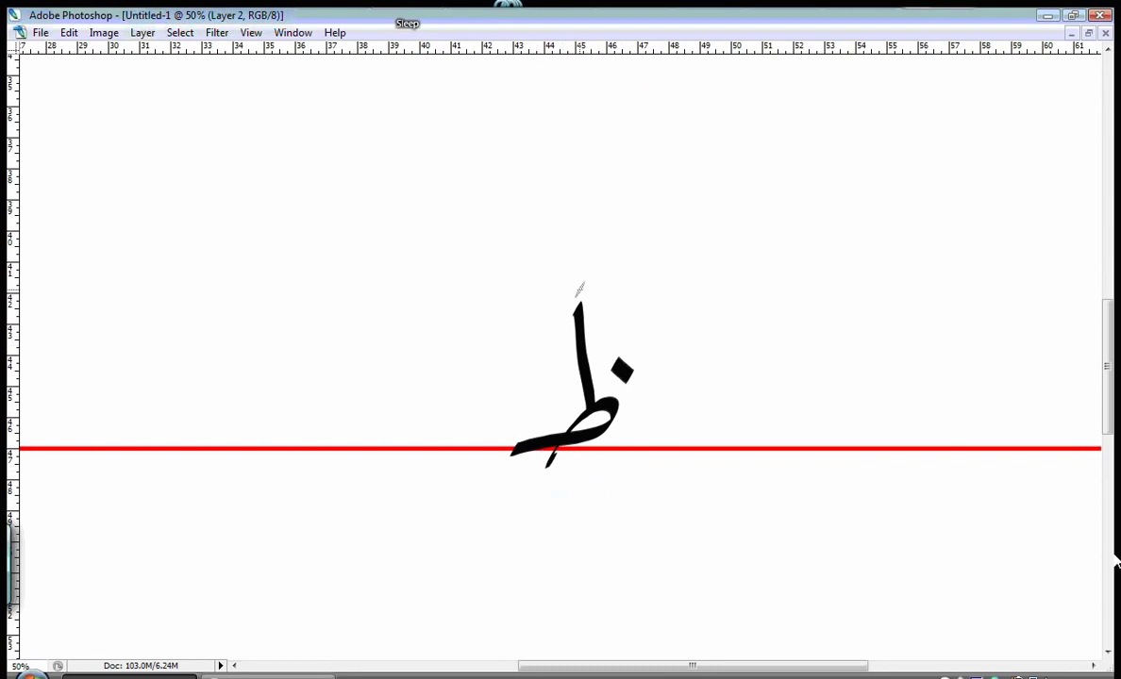
left_click_drag(630, 244, 525, 296)
key("ctrl+z")
left_click_drag(615, 246, 526, 300)
key("ctrl+z")
left_click_drag(632, 472, 531, 506)
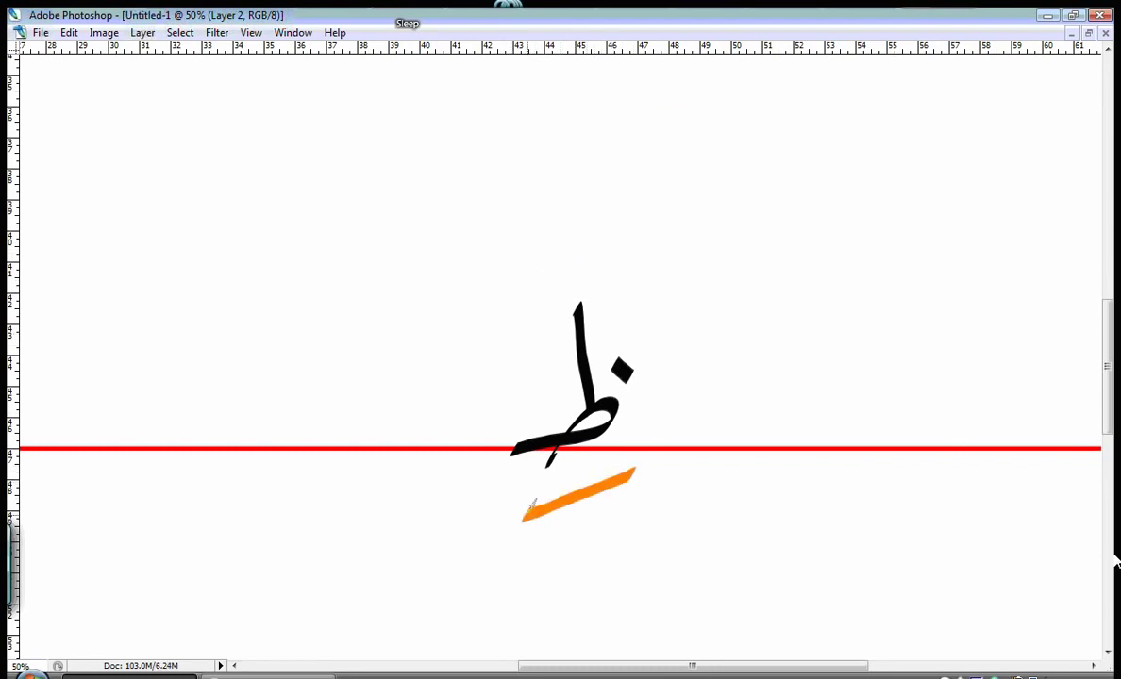
key("ctrl+z")
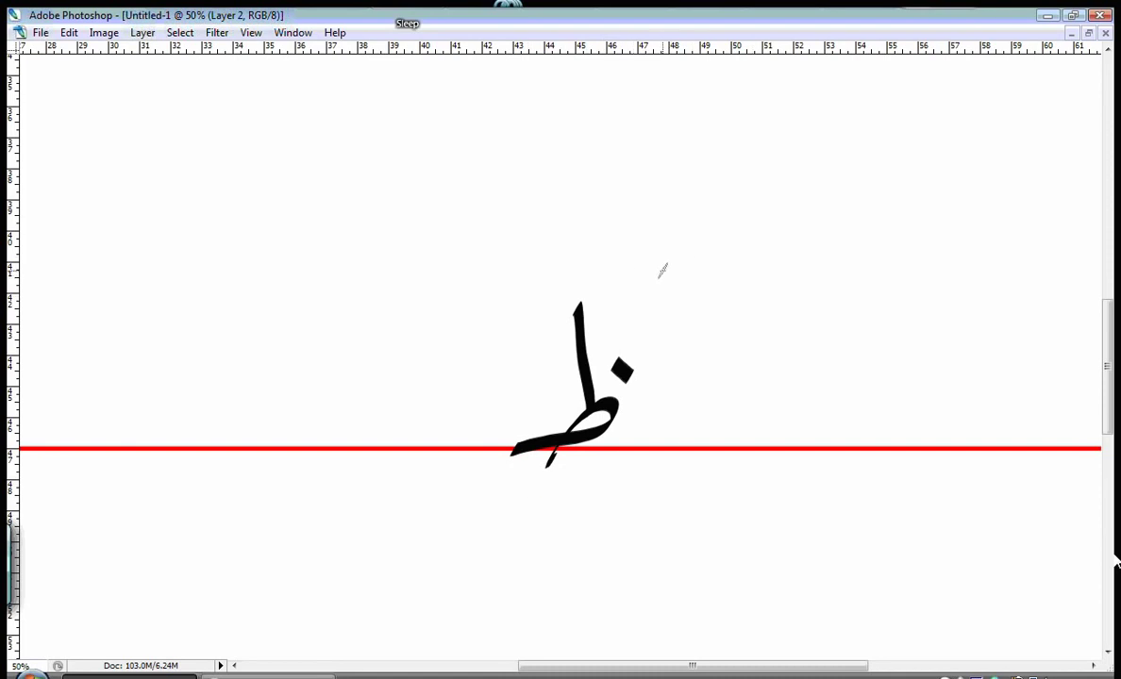
Clear the finished ظ from Layer 2 and switch the brush colour to black.
key("ctrl+z")
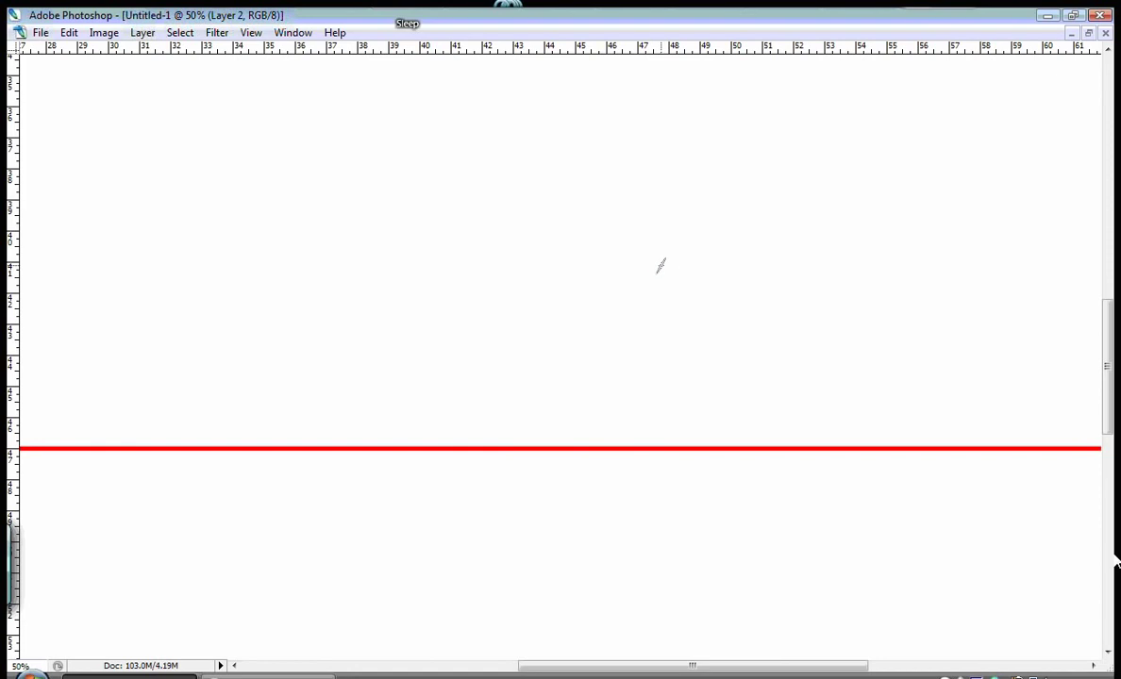
key("Tab")
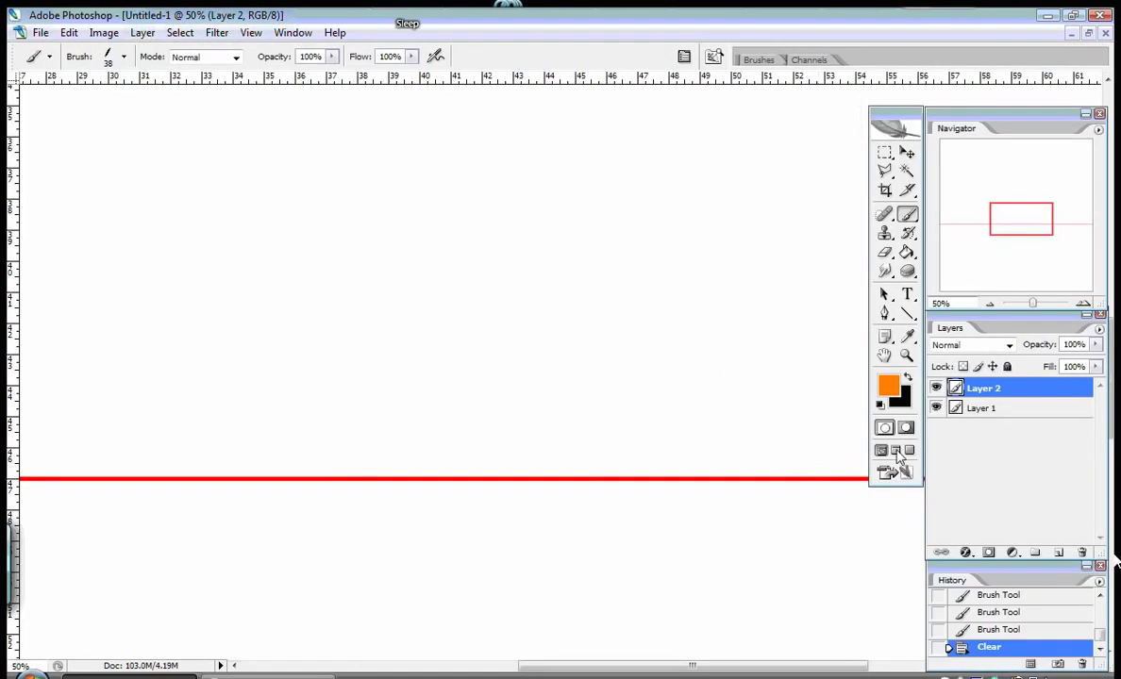
left_click(909, 378)
key("Tab")
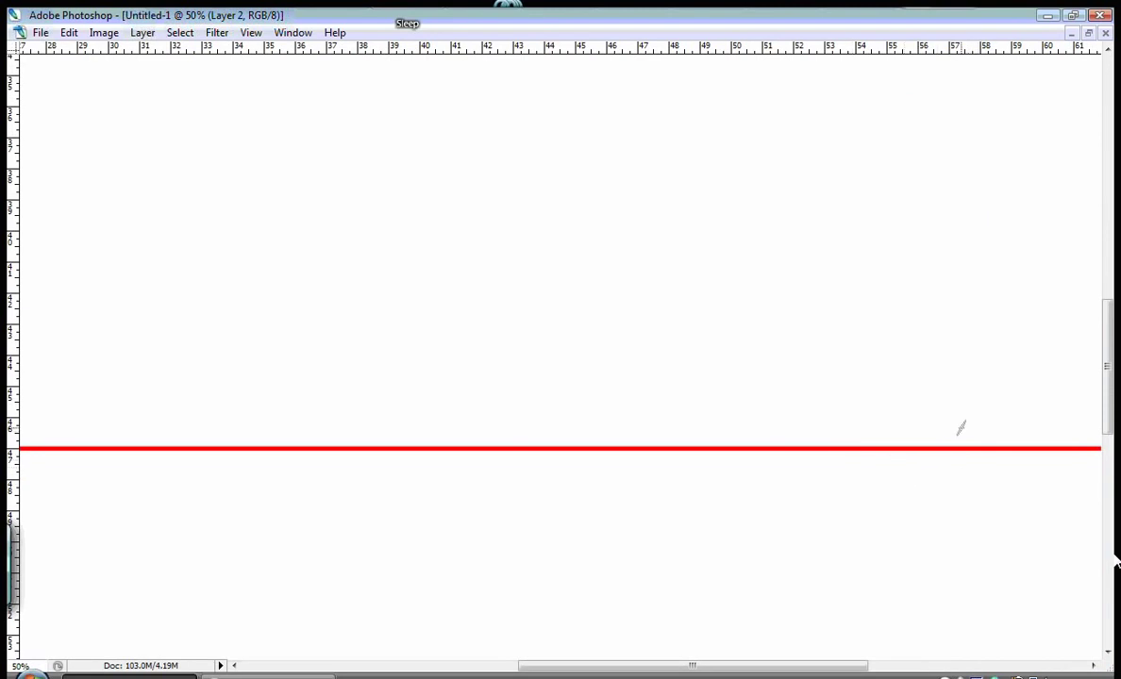
Write a black ط at the right part of the baseline, undoing the first loop and redrawing it before adding the upright stem.
mouse_move(929, 473)
left_mouse_down()
mouse_move(971, 442)
mouse_move(881, 445)
left_mouse_up()
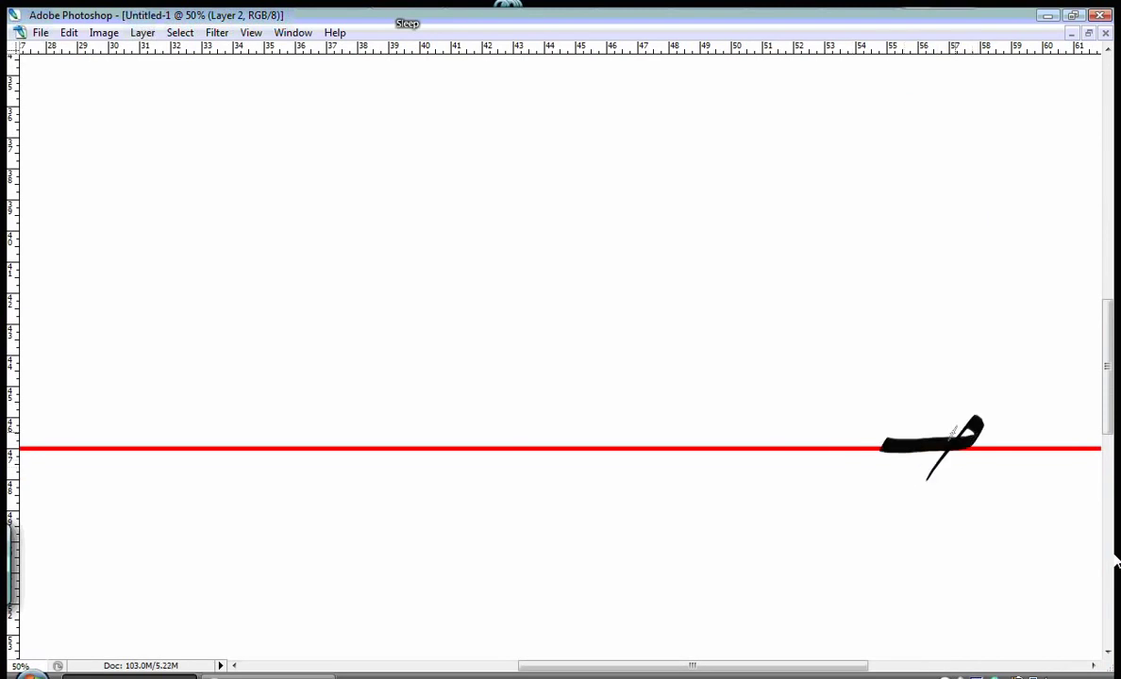
key("ctrl+z")
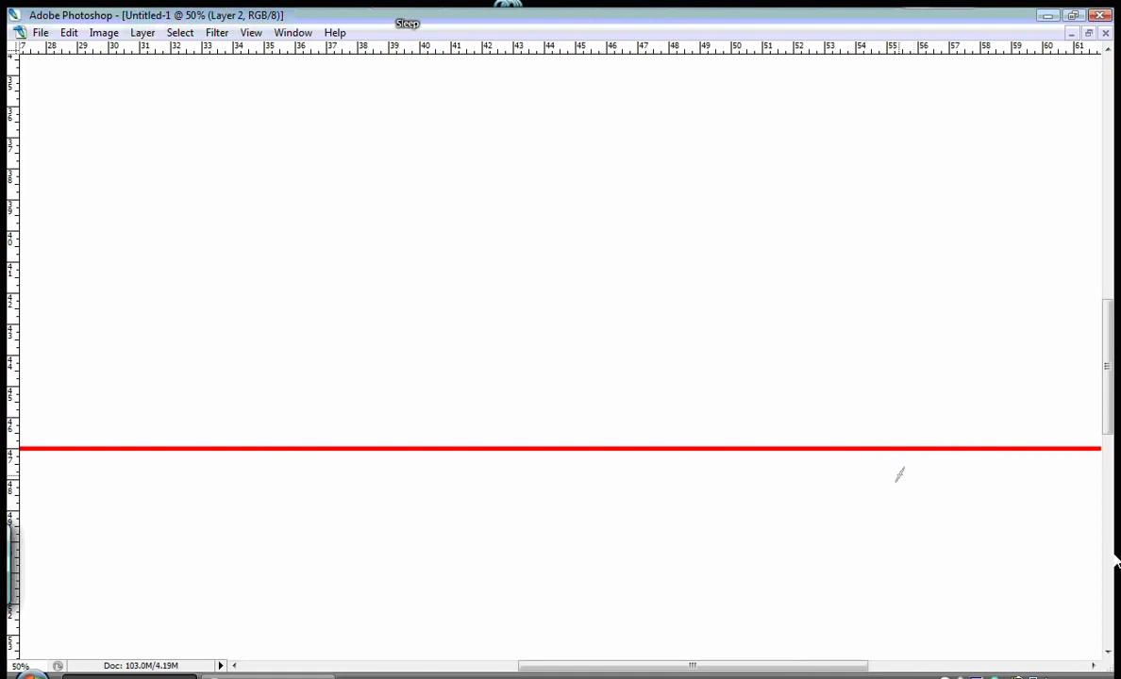
mouse_move(899, 475)
left_mouse_down()
mouse_move(954, 408)
mouse_move(964, 431)
mouse_move(868, 441)
left_mouse_up()
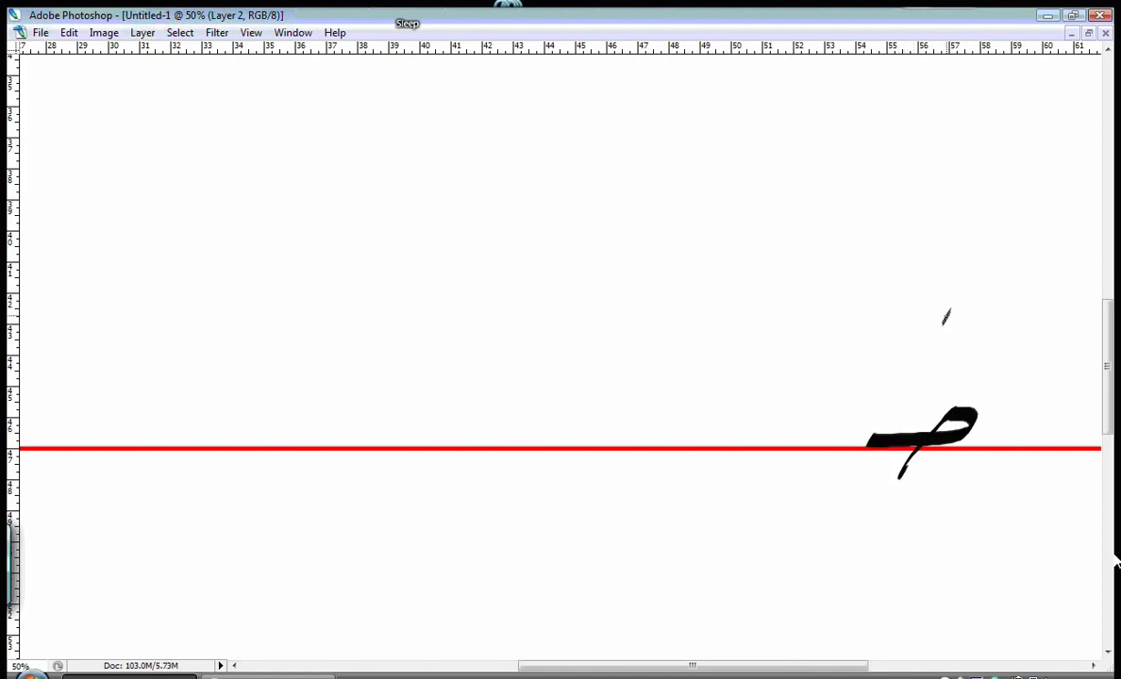
left_click_drag(946, 312, 934, 436)
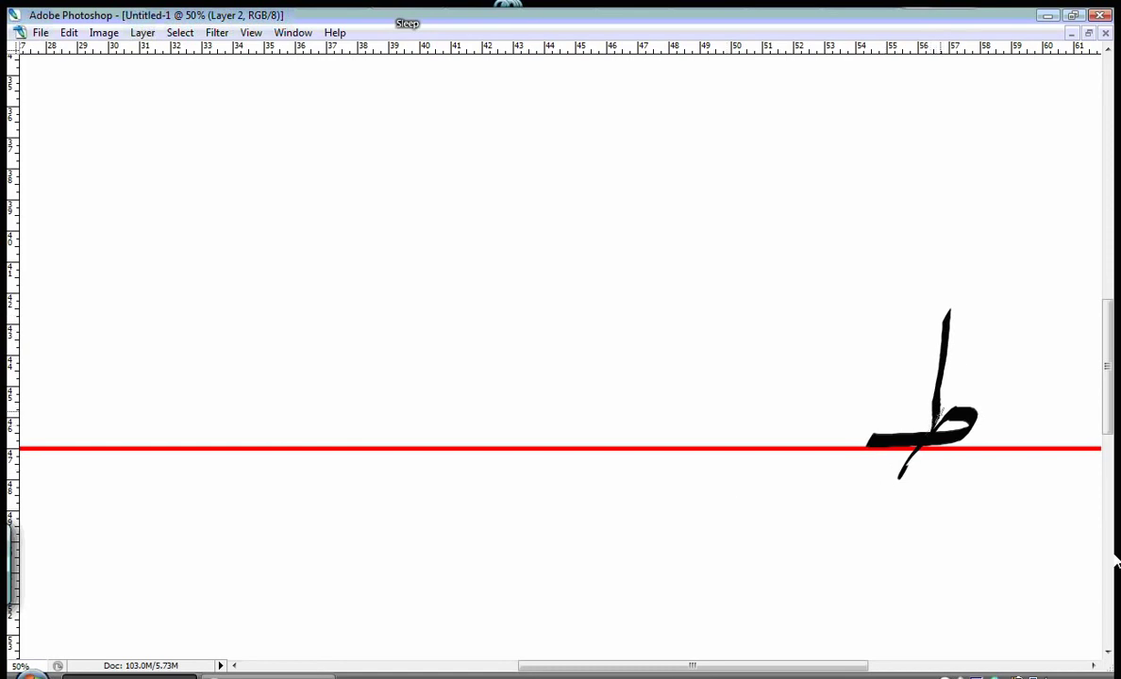
Write two more ط letters with loop, tail and stem, one below the baseline and one above it.
mouse_move(899, 572)
left_mouse_down()
mouse_move(958, 515)
mouse_move(825, 572)
left_mouse_up()
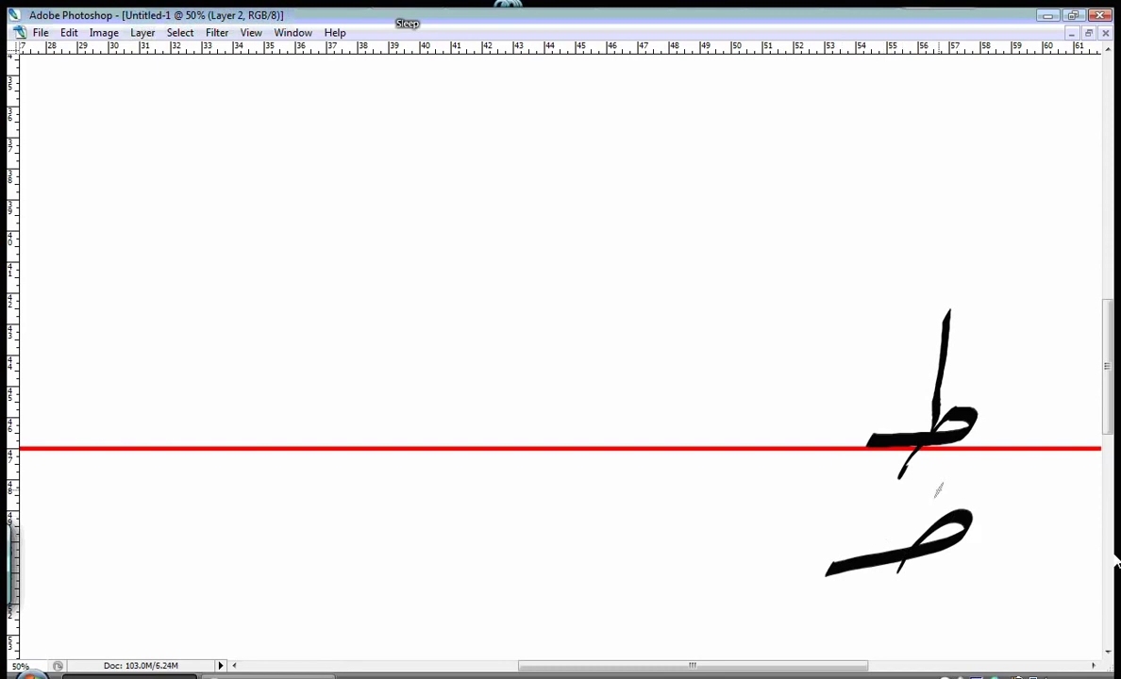
left_click_drag(940, 456, 930, 524)
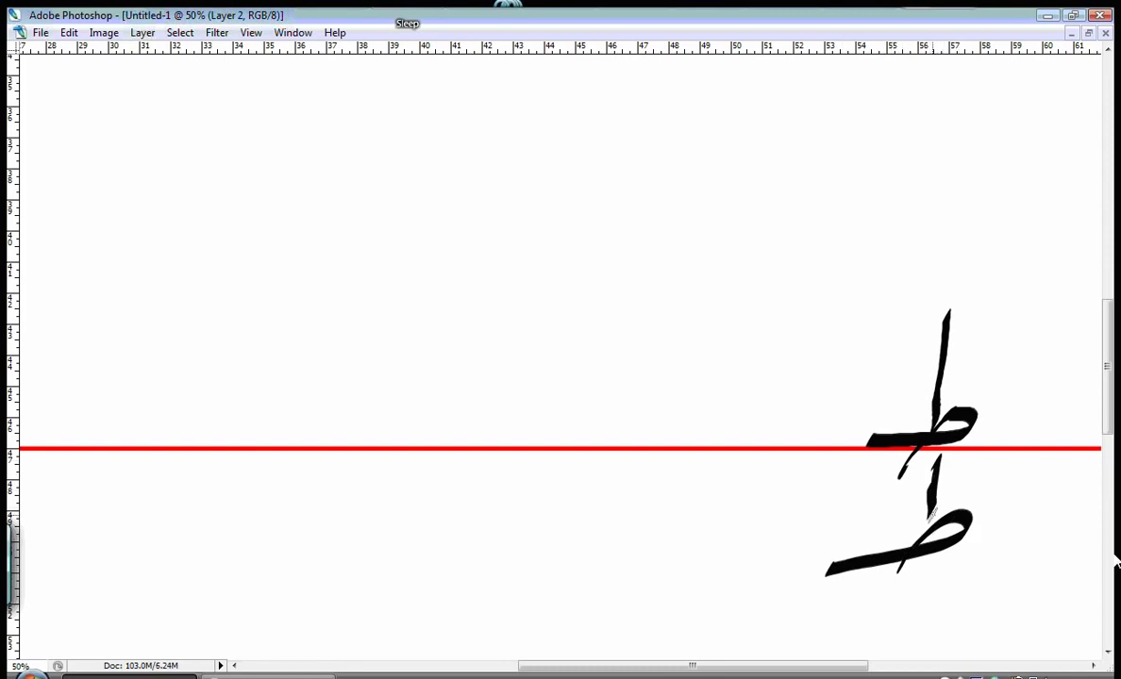
left_click_drag(918, 243, 857, 235)
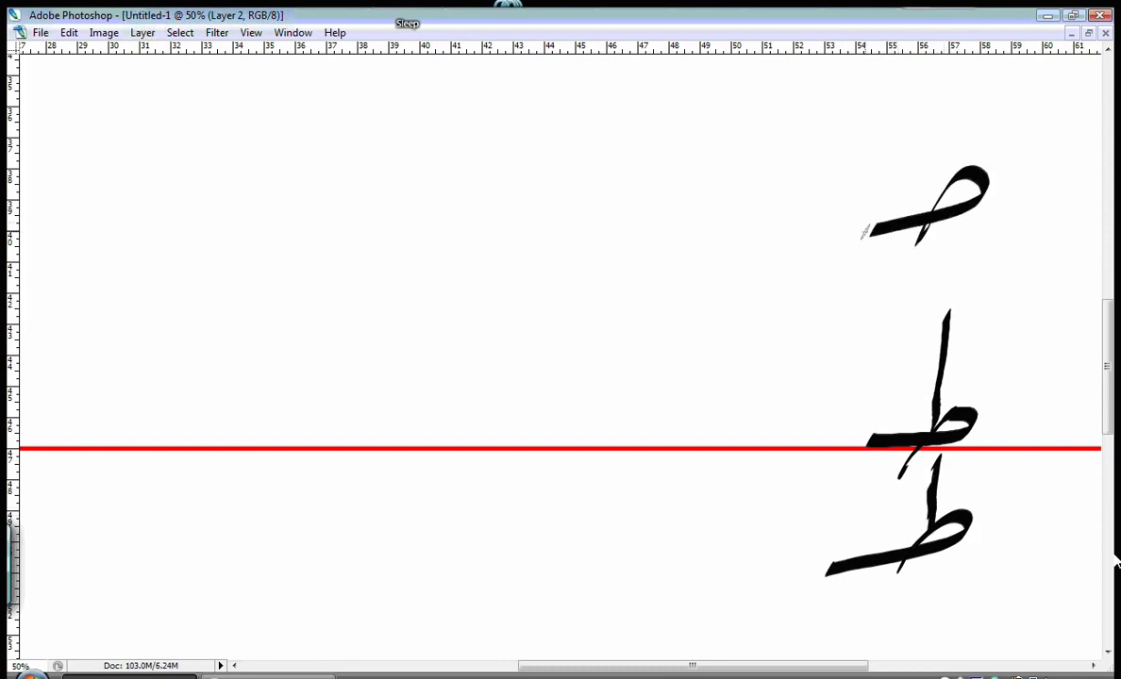
left_click_drag(949, 66, 947, 175)
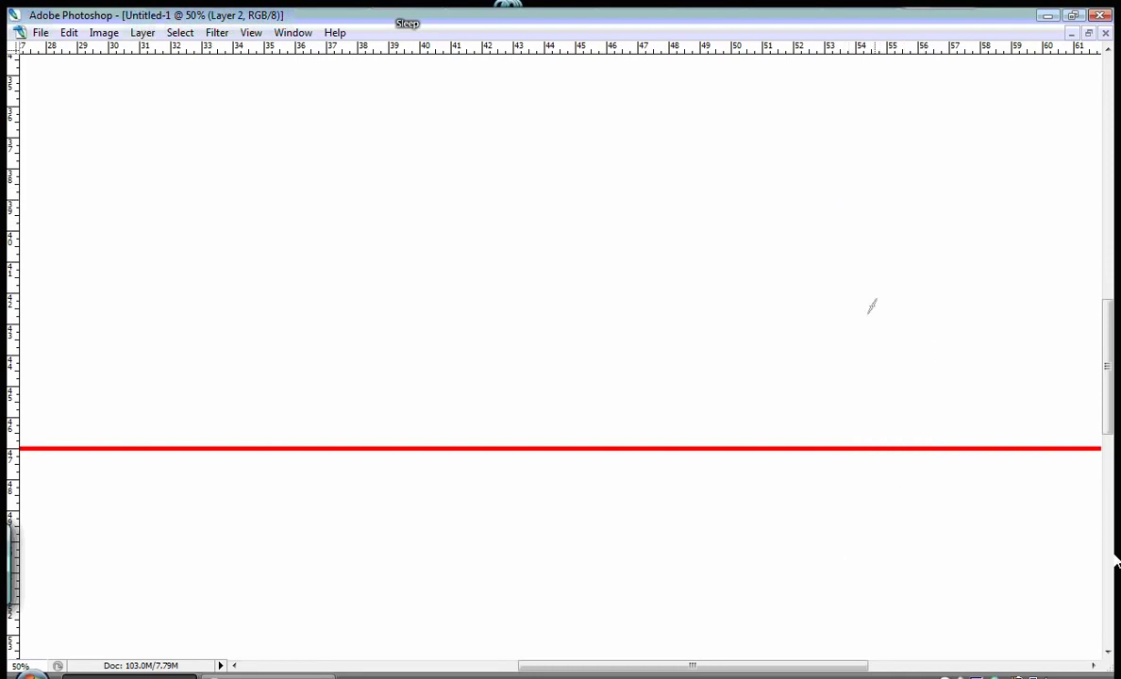
Write the initial form of ط on the baseline, followed by three short dashes and a long slanted divider.
mouse_move(926, 474)
left_mouse_down()
mouse_move(981, 433)
mouse_move(883, 450)
left_mouse_up()
left_click_drag(966, 304, 950, 400)
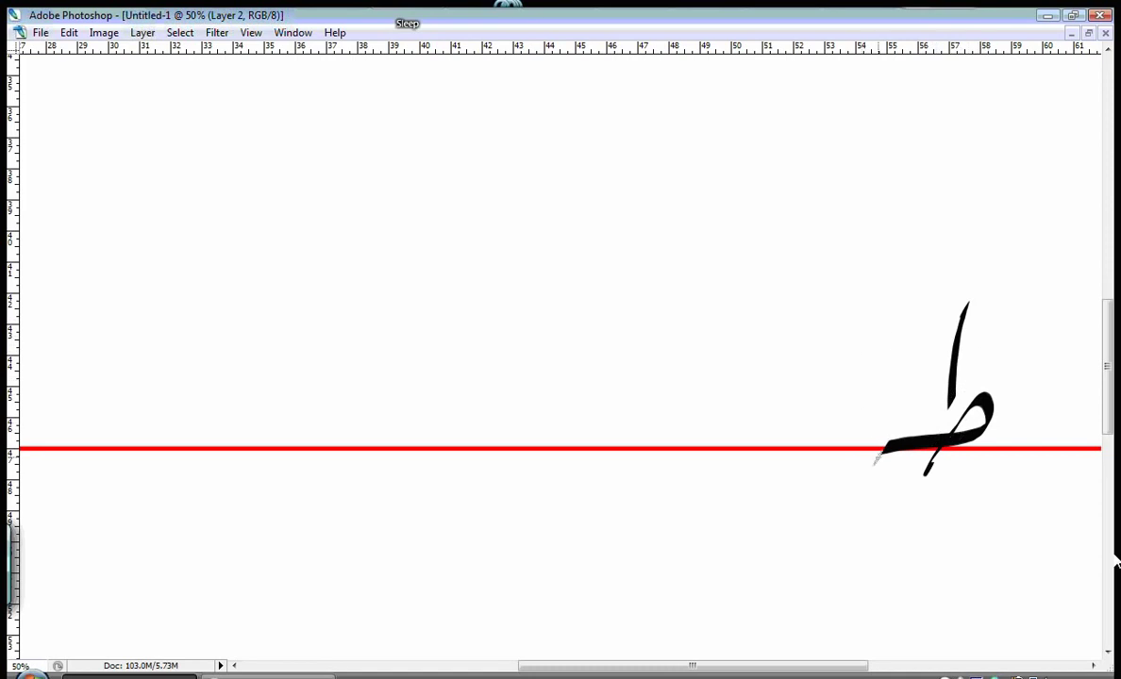
left_click_drag(879, 441, 837, 441)
left_click_drag(839, 292, 738, 601)
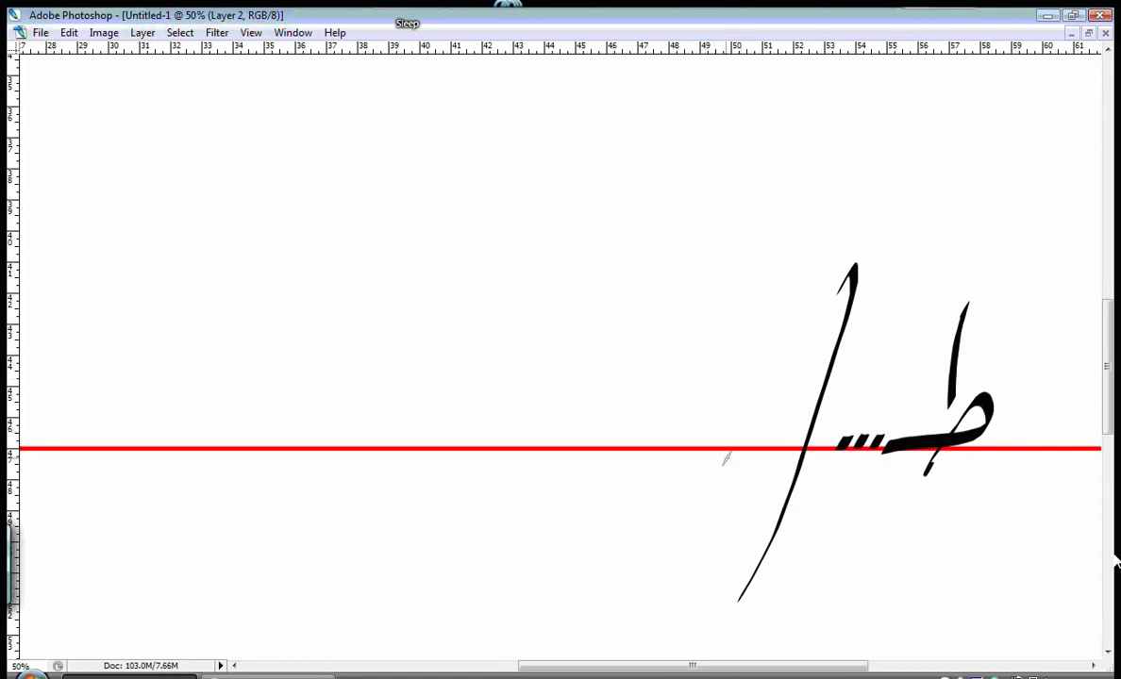
Write the medial form of ط with dashes and a connecting stroke before it, then three dashes and a slanted divider after it.
mouse_move(755, 435)
left_mouse_down()
mouse_move(701, 444)
mouse_move(761, 432)
left_mouse_up()
left_click_drag(772, 444, 779, 432)
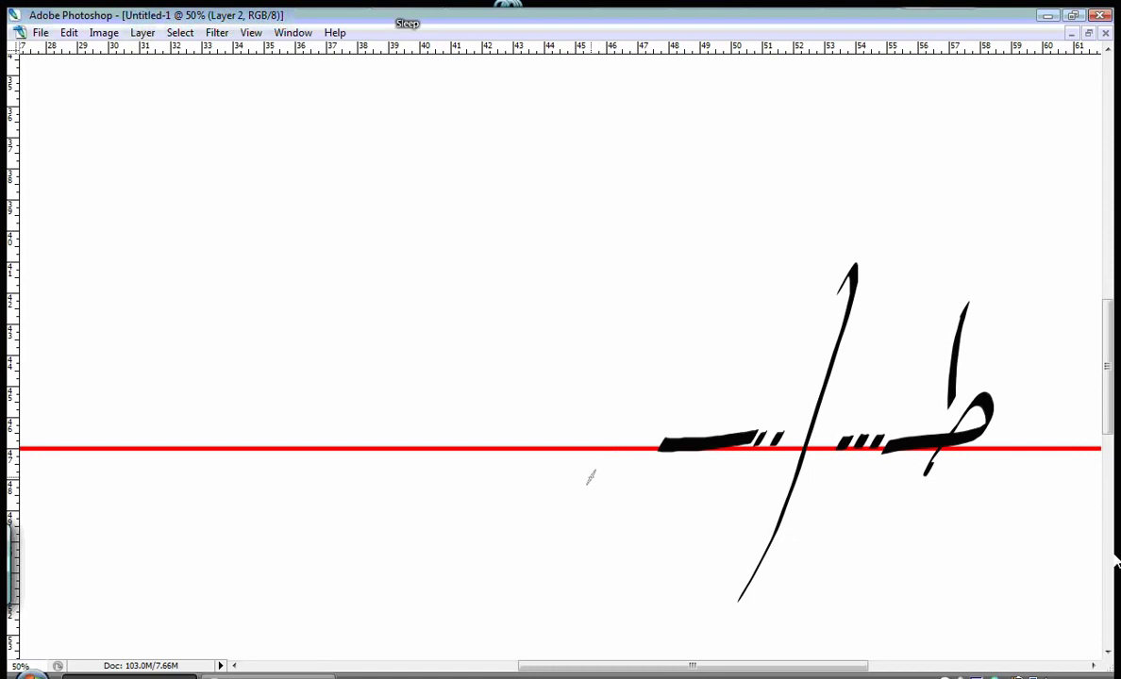
mouse_move(589, 482)
left_mouse_down()
mouse_move(600, 451)
mouse_move(662, 423)
mouse_move(627, 440)
mouse_move(520, 451)
left_mouse_up()
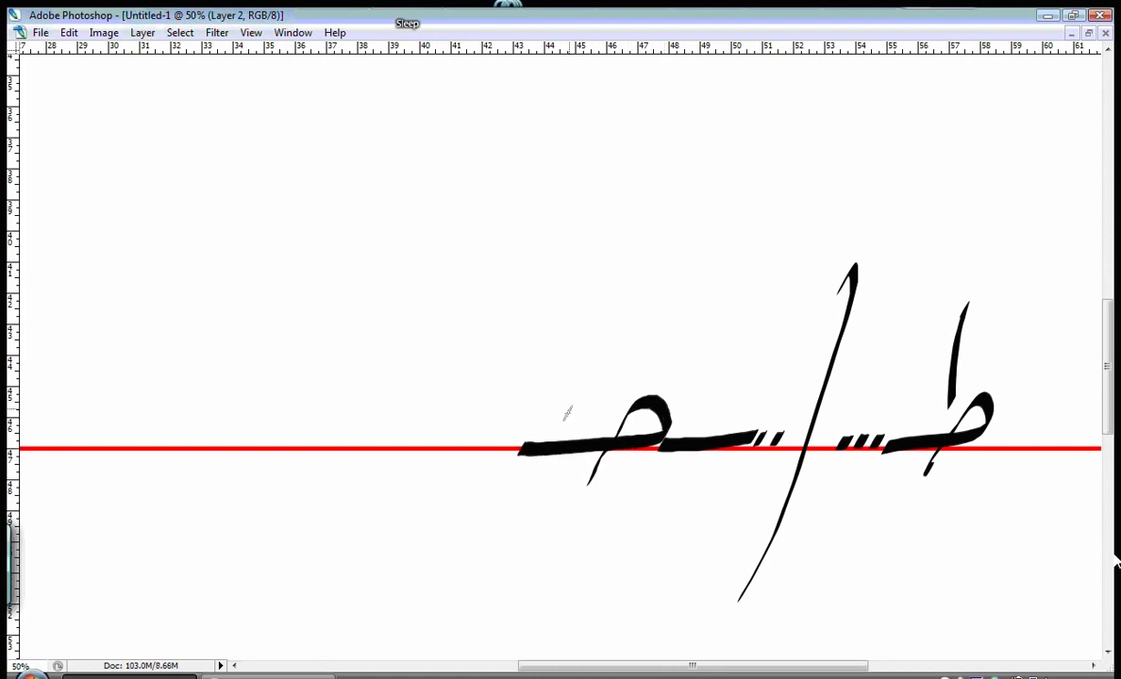
left_click_drag(641, 284, 647, 398)
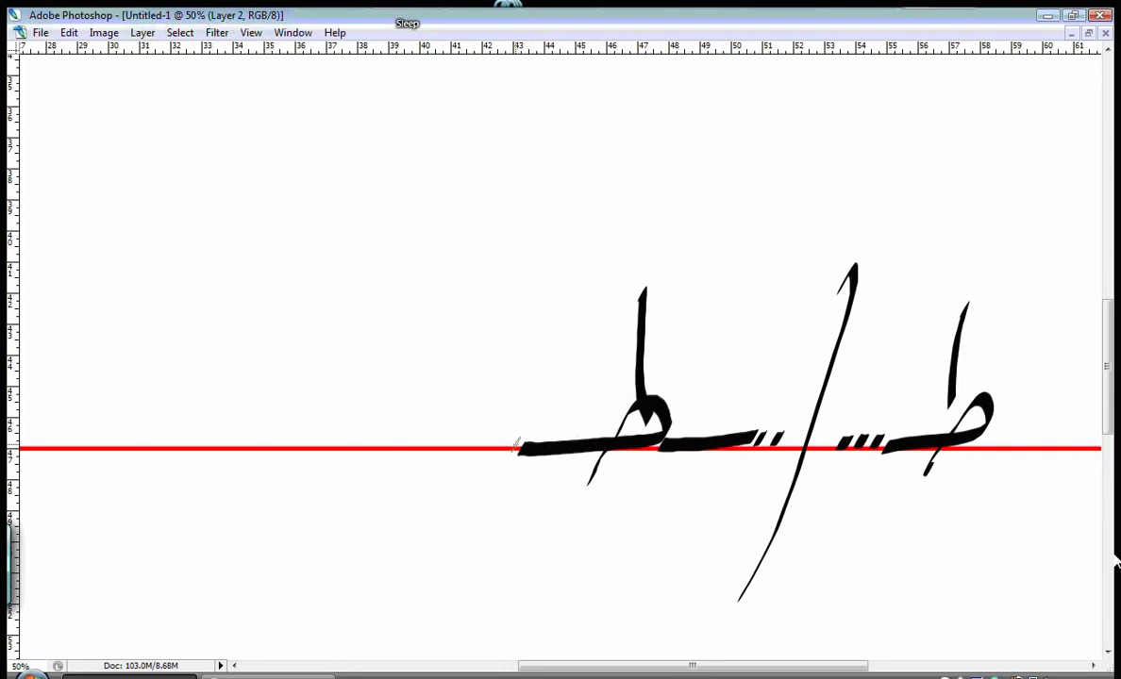
left_click(507, 445)
left_click(496, 444)
left_click(482, 445)
left_click_drag(530, 261, 397, 619)
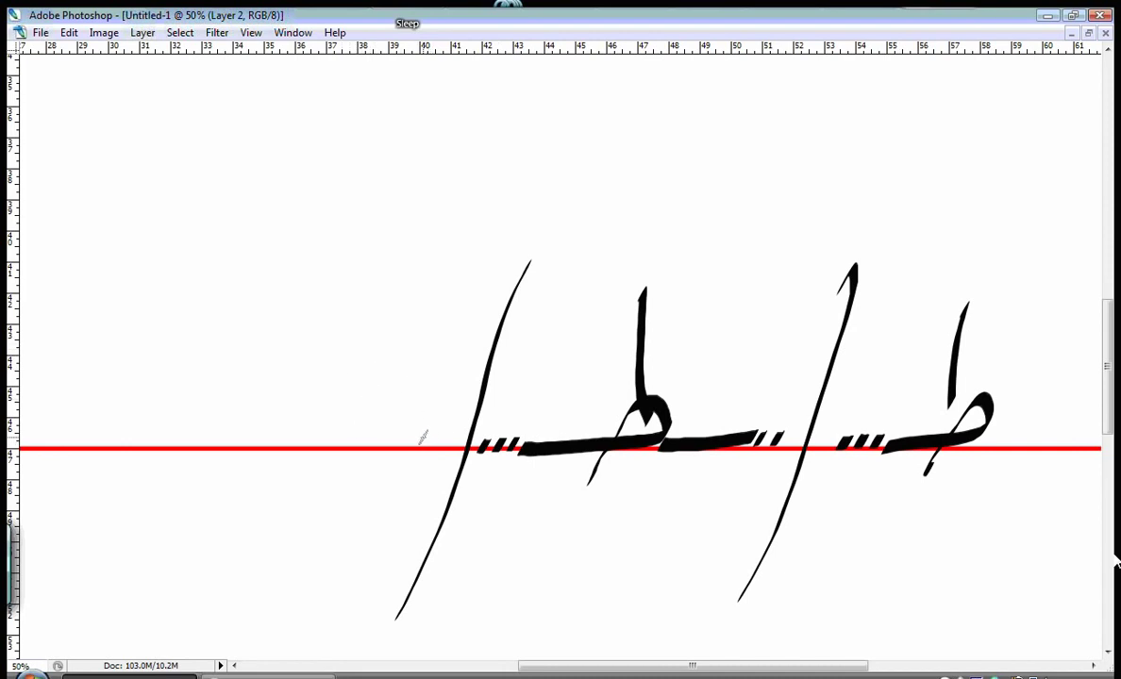
Write the final form of ط beyond the second divider, with its connecting stroke, loop with tail and upright stem.
left_click_drag(431, 437, 335, 442)
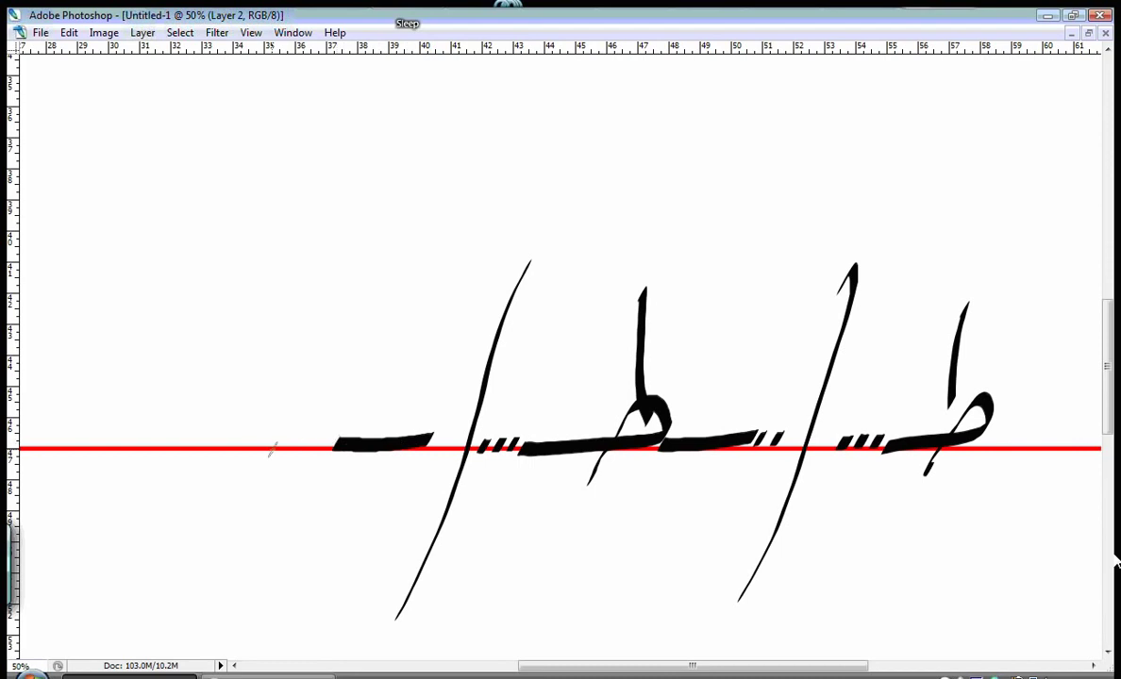
mouse_move(235, 465)
left_mouse_down()
mouse_move(294, 408)
mouse_move(333, 413)
mouse_move(332, 436)
mouse_move(203, 445)
left_mouse_up()
left_click_drag(299, 288, 302, 406)
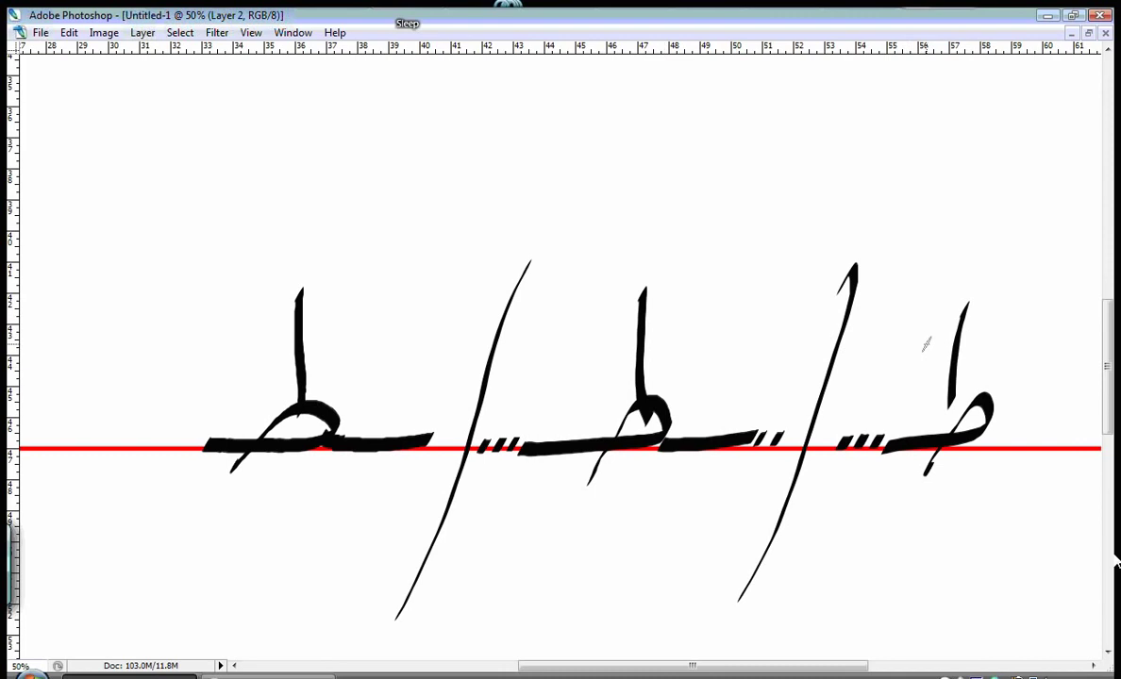
Add a dot above the loop of each of the three ط forms to turn them into ظ.
left_click_drag(991, 362, 986, 380)
left_click_drag(673, 362, 673, 373)
left_click_drag(332, 369, 331, 381)
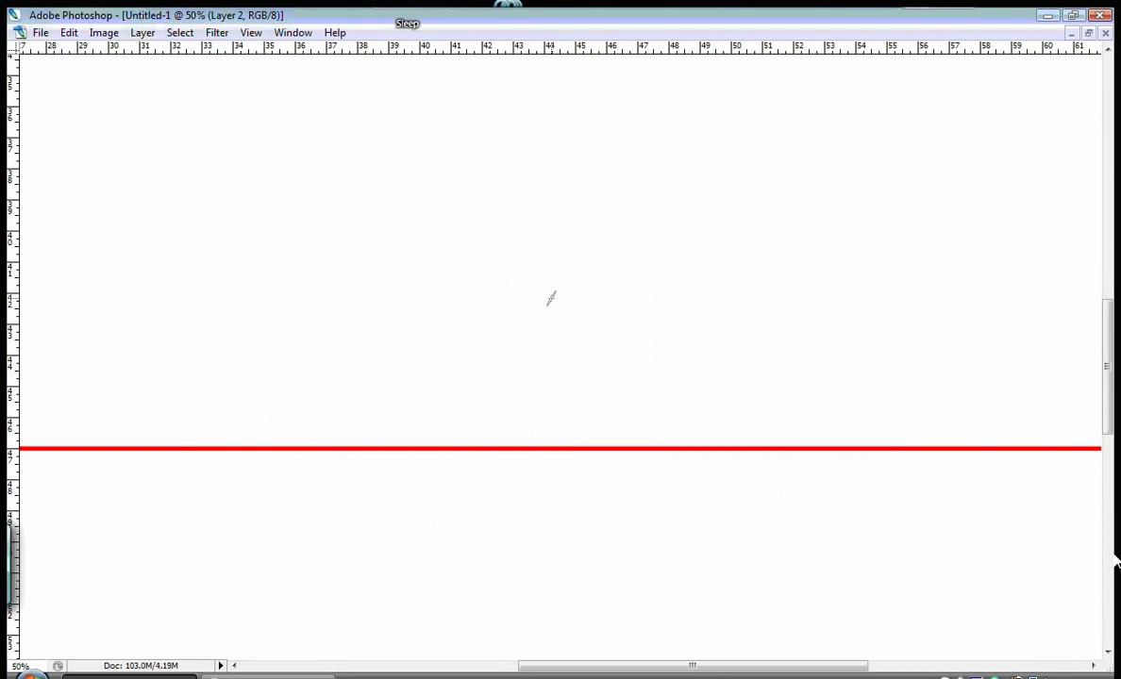
Write a single black ط at the middle of the empty baseline, with loop, tail and upright stem.
mouse_move(565, 478)
left_mouse_down()
mouse_move(614, 401)
mouse_move(629, 402)
mouse_move(618, 435)
mouse_move(506, 457)
left_mouse_up()
left_click_drag(605, 294, 622, 393)
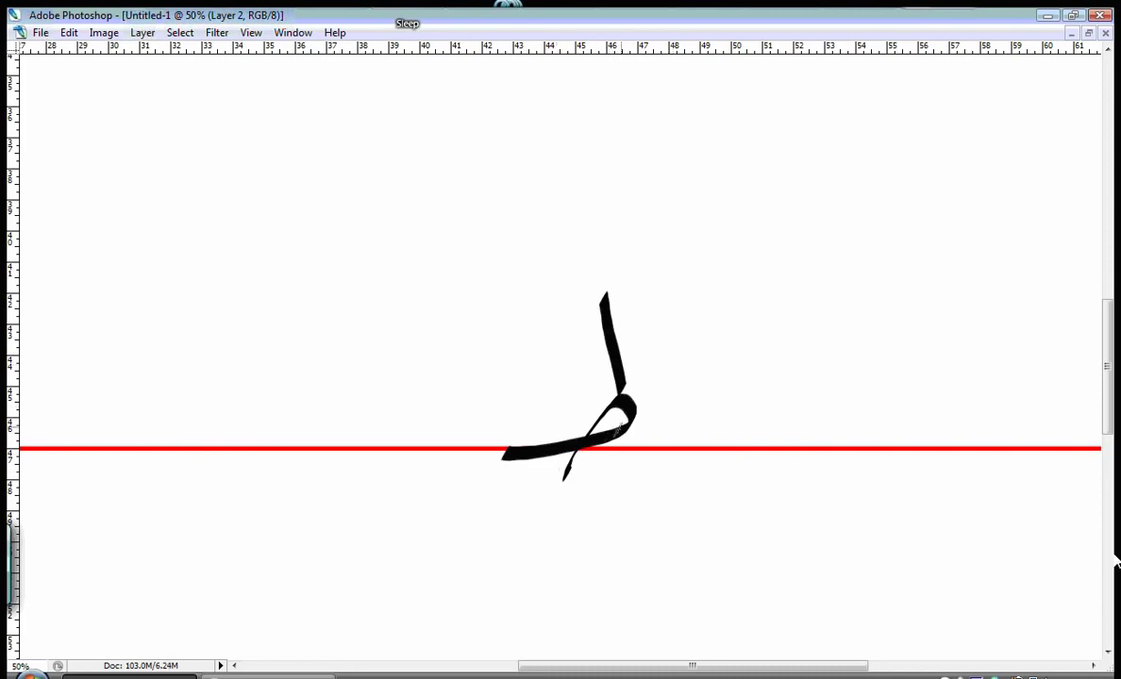
Switch the brush to orange and demonstrate a fatha, a damma and a kasra on the ط, undoing each mark.
key("Tab")
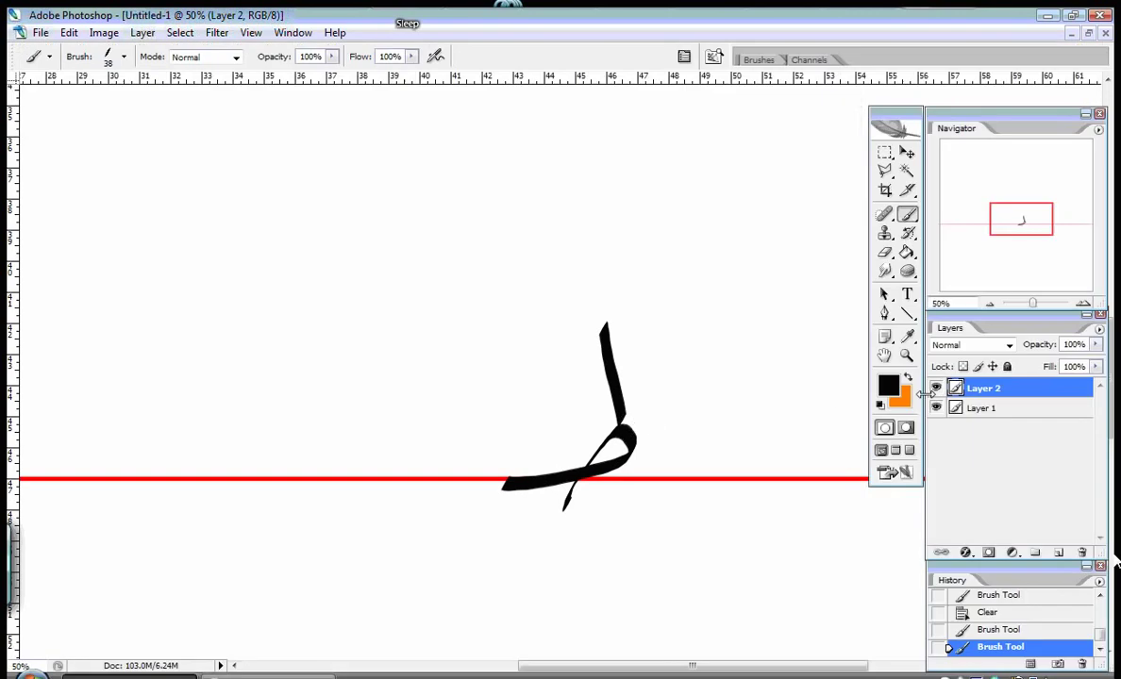
key("Tab")
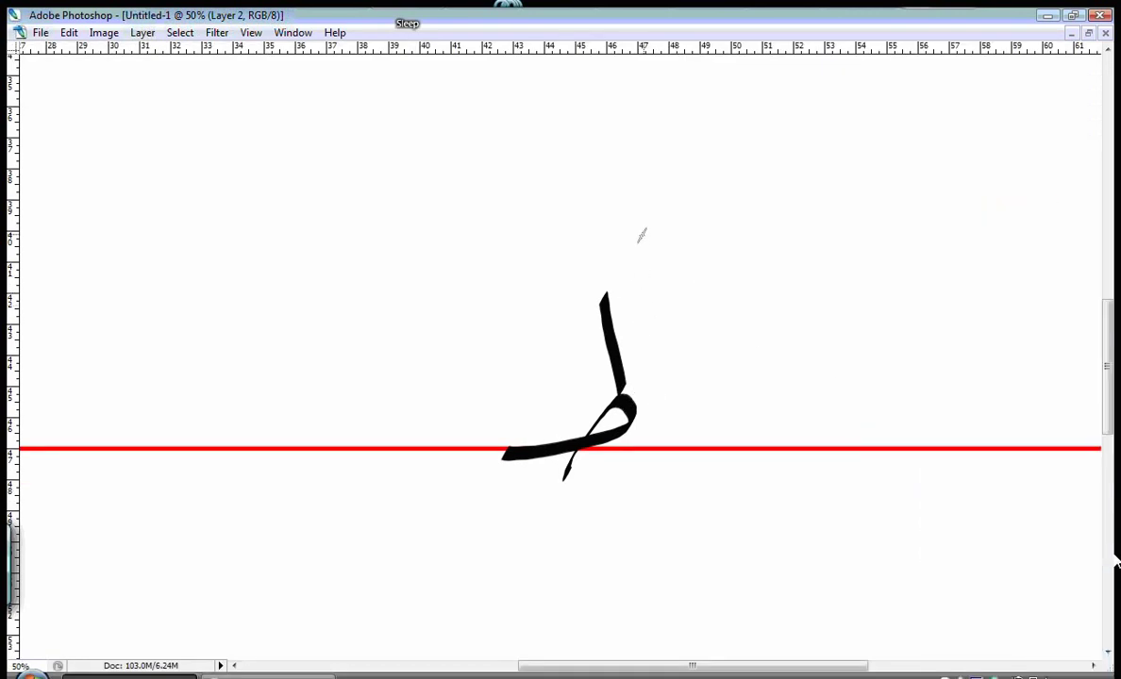
left_click_drag(641, 235, 533, 295)
key("ctrl+z")
left_click_drag(580, 253, 524, 314)
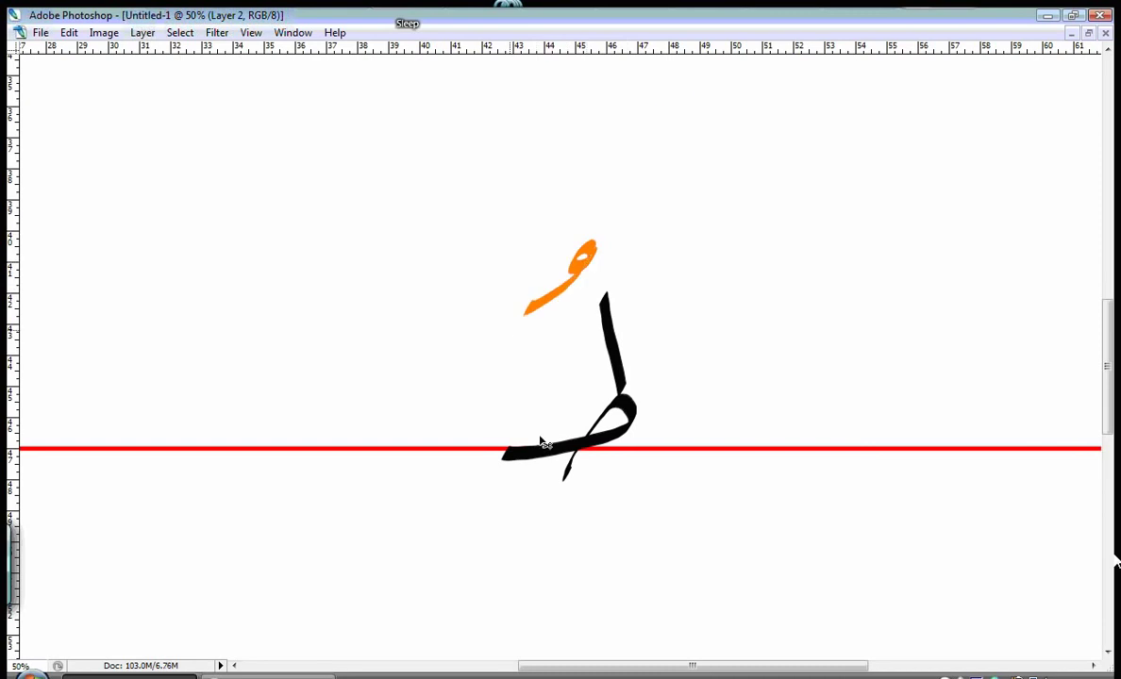
key("ctrl+z")
left_click_drag(627, 472, 533, 519)
key("ctrl+z")
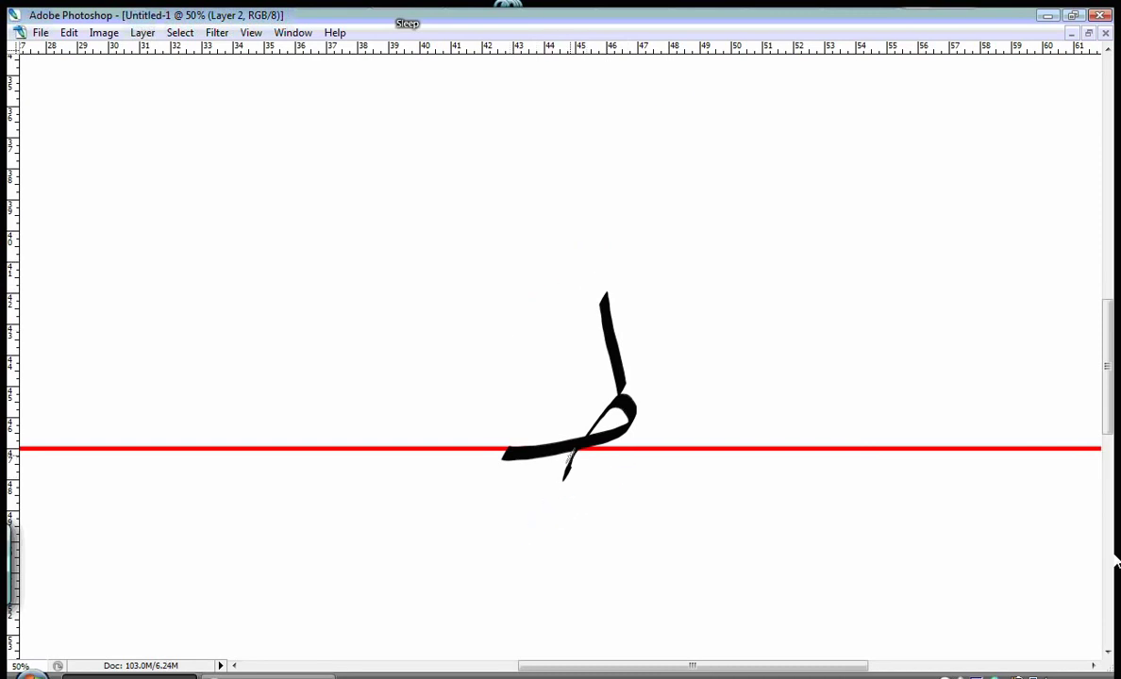
Repeat the orange fatha, damma and kasra around the undotted ط, undoing each mark.
left_click_drag(655, 225, 556, 287)
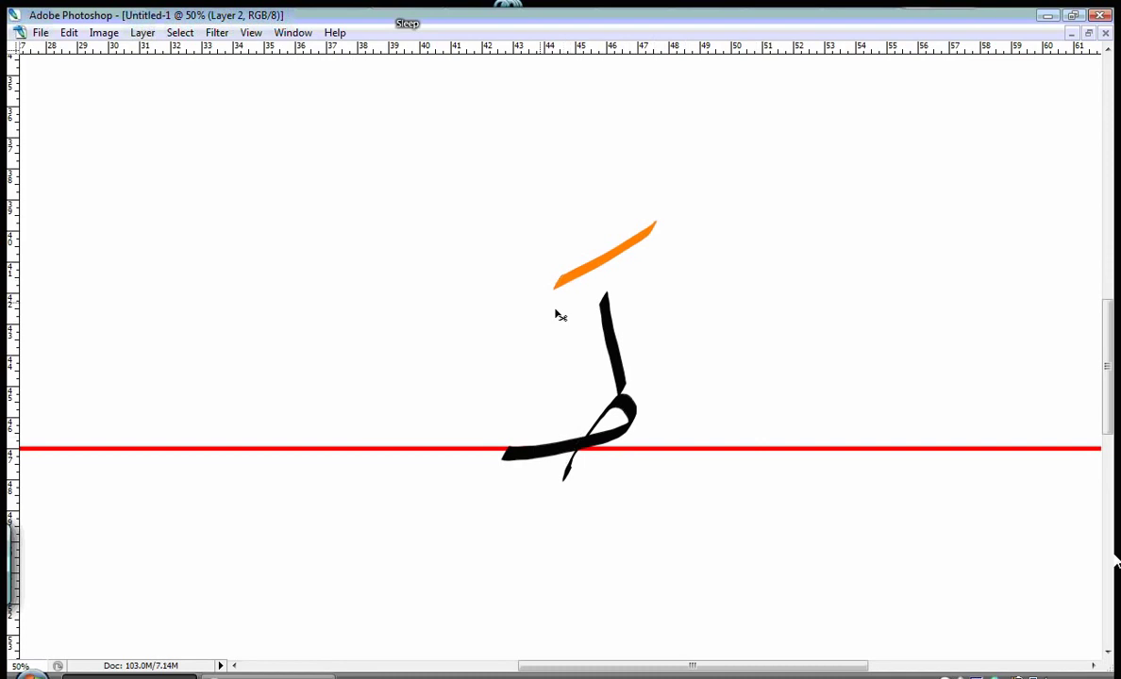
key("ctrl+z")
left_click_drag(604, 245, 512, 326)
key("ctrl+z")
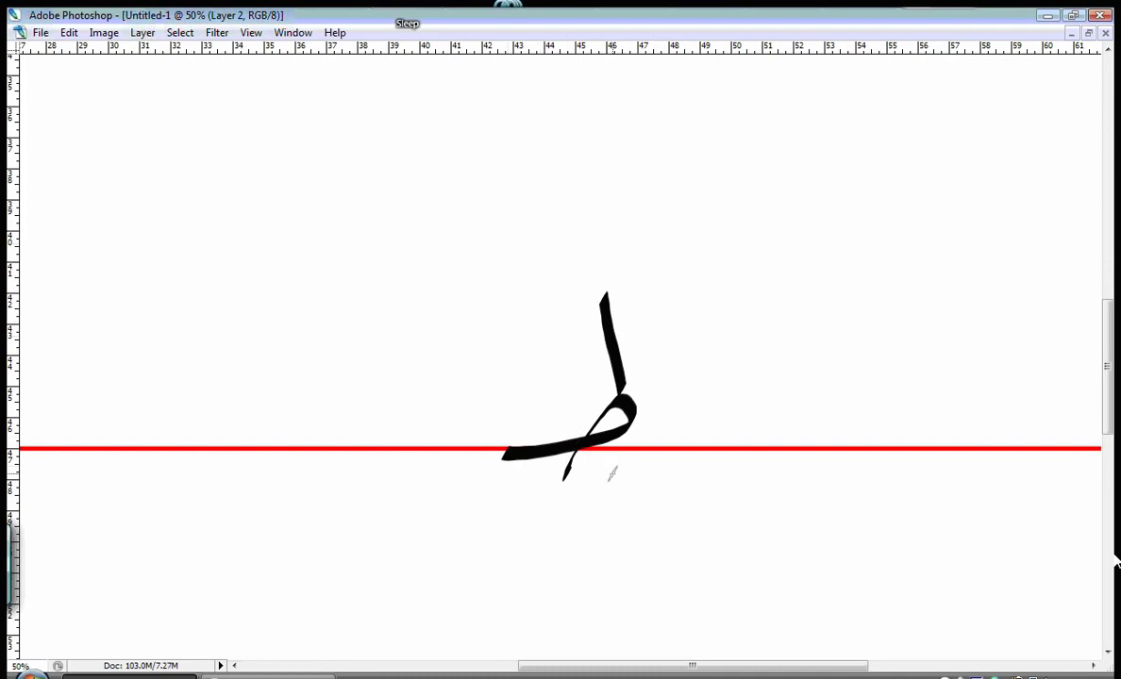
mouse_move(611, 474)
left_mouse_down()
mouse_move(589, 498)
mouse_move(542, 510)
left_mouse_up()
key("ctrl+z")
Add a black dot beside the stem to turn the ط into ظ, and switch the brush colour back to orange.
key("Tab")
key("x")
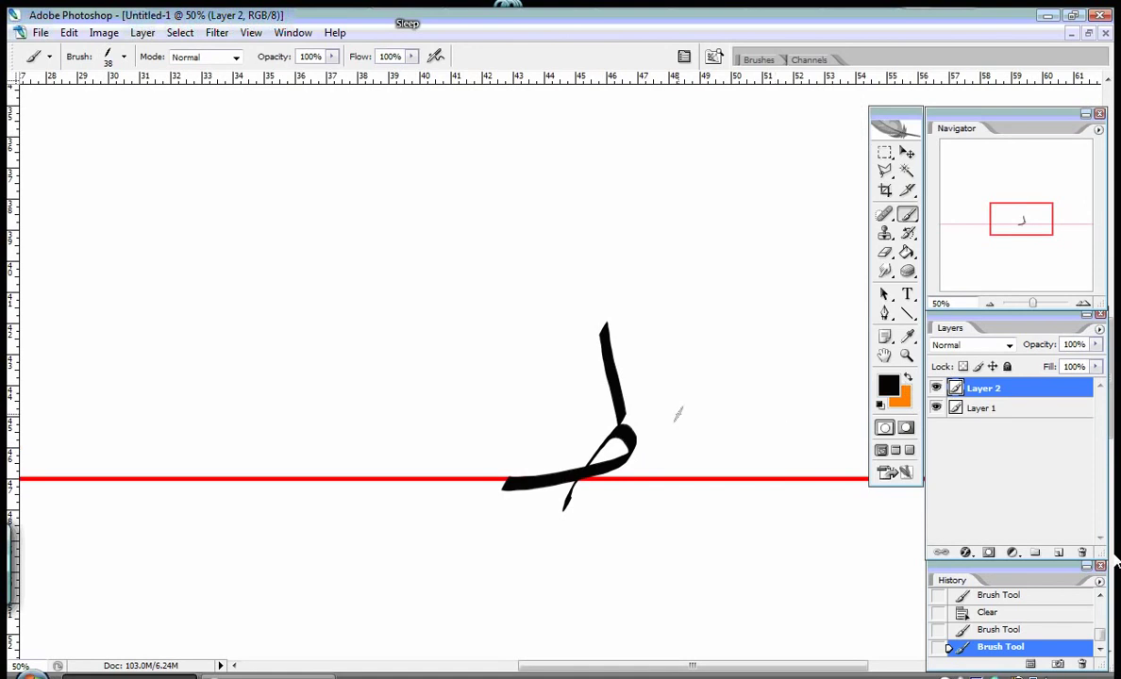
left_click(654, 400)
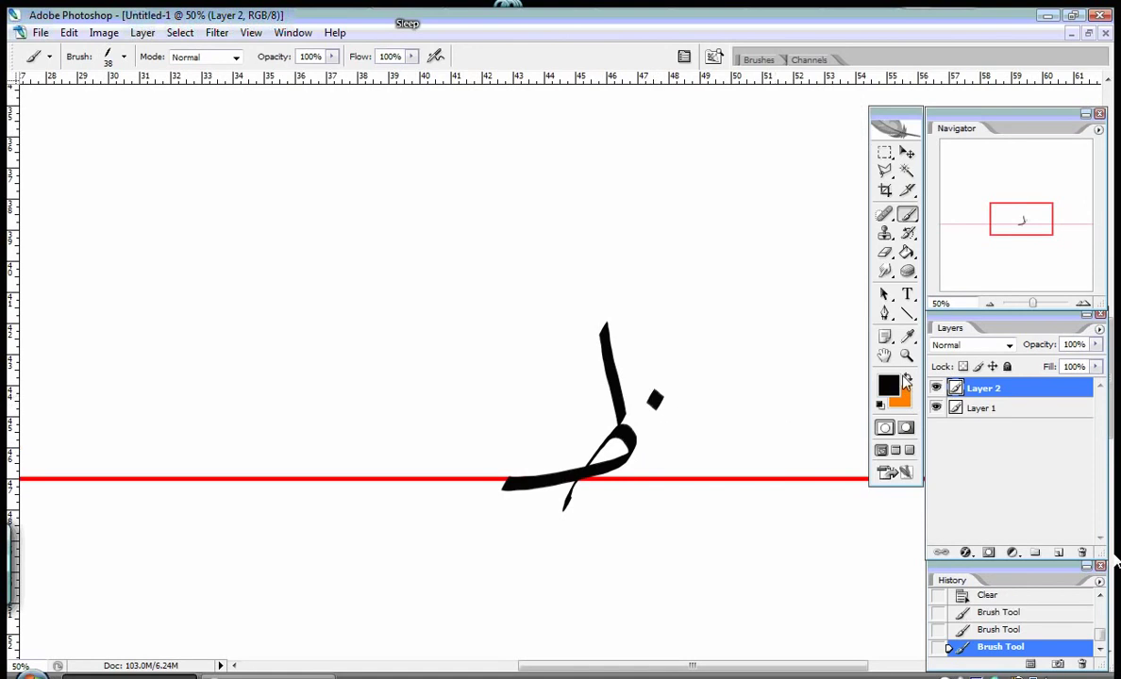
key("x")
key("Tab")
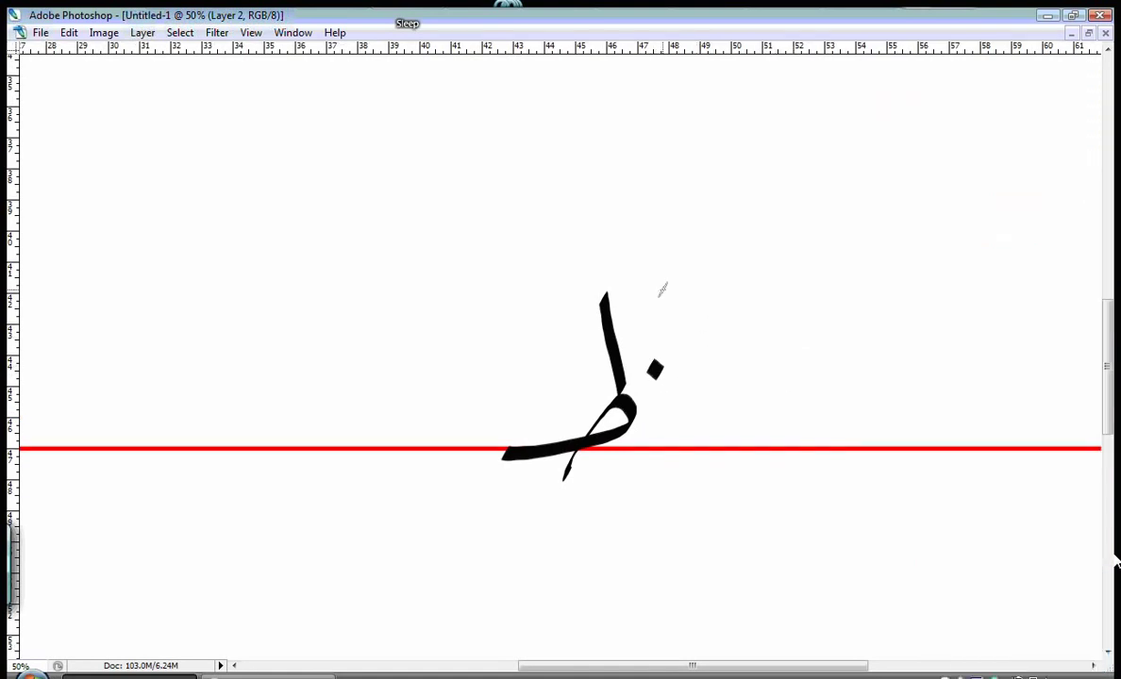
Demonstrate an orange fatha, damma and kasra on the dotted ظ, undoing each mark.
left_click_drag(655, 220, 545, 312)
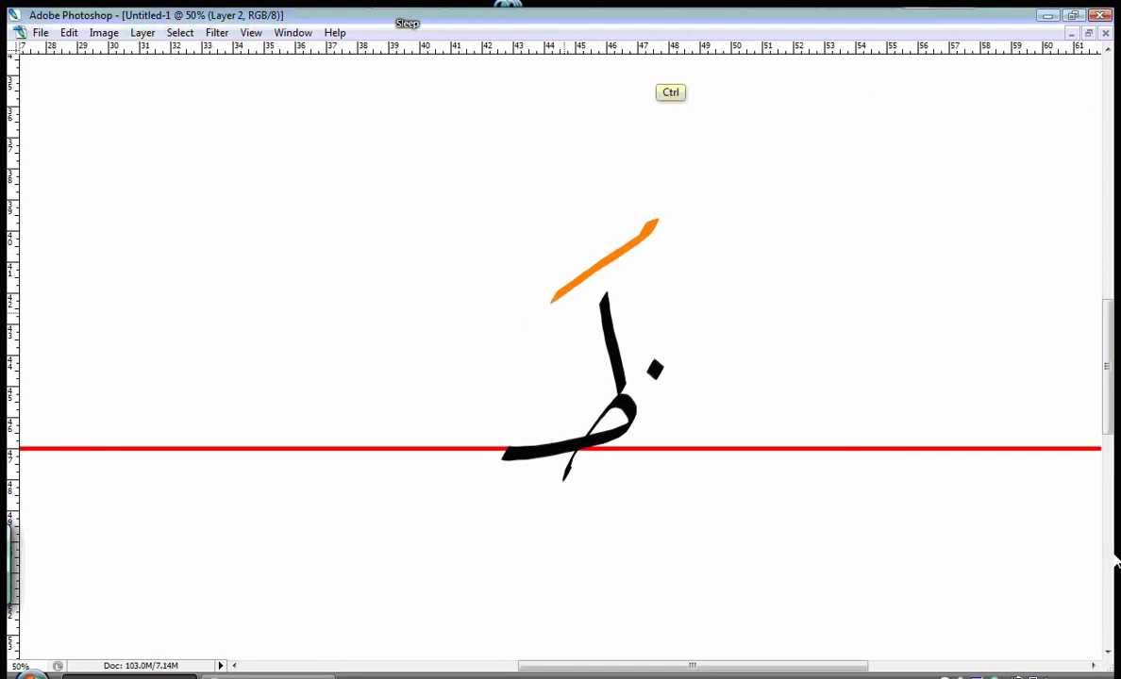
key("ctrl+z")
left_click(616, 254)
left_click_drag(616, 254, 543, 307)
key("ctrl+z")
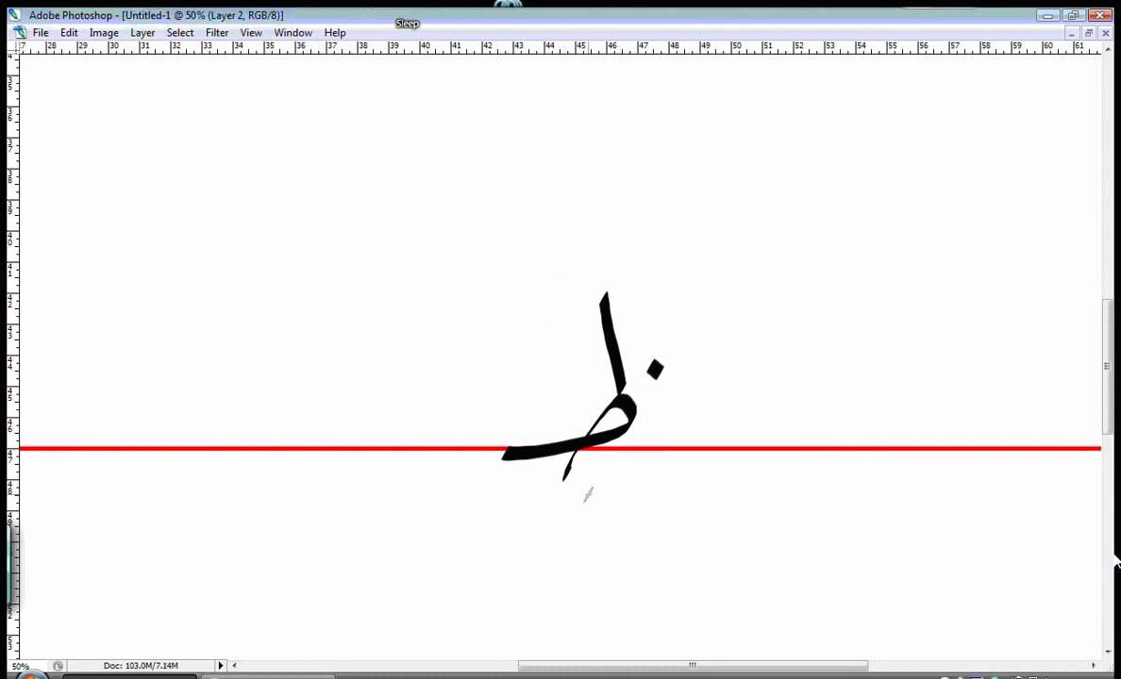
left_click_drag(643, 469, 546, 530)
key("ctrl")
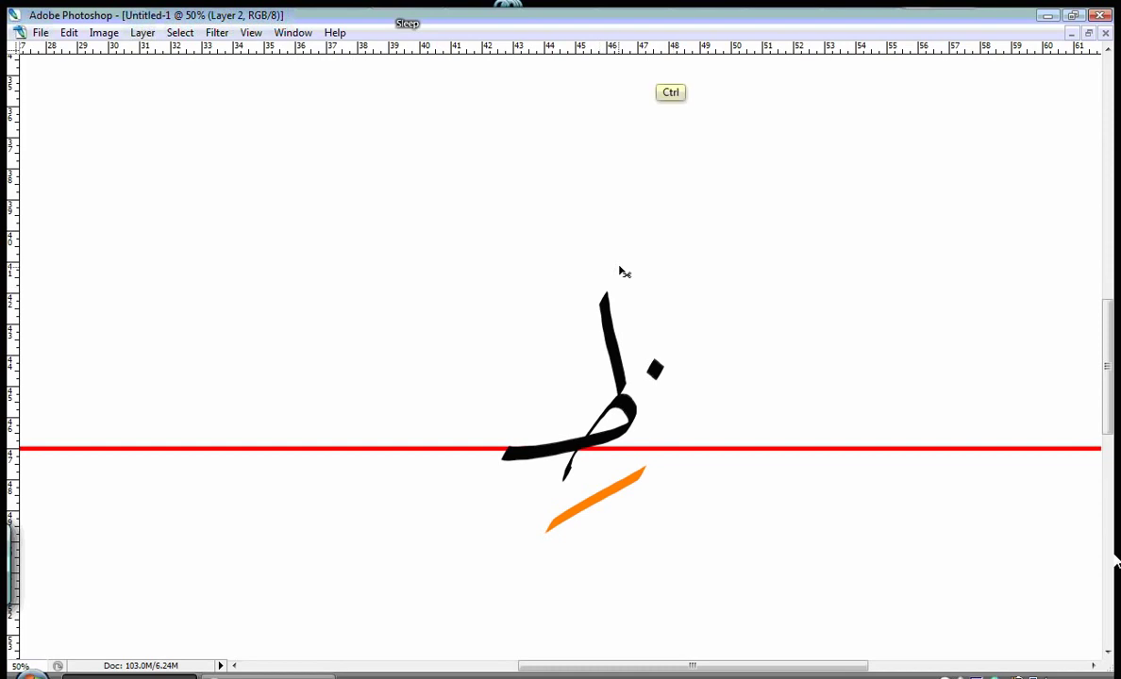
key("ctrl+z")
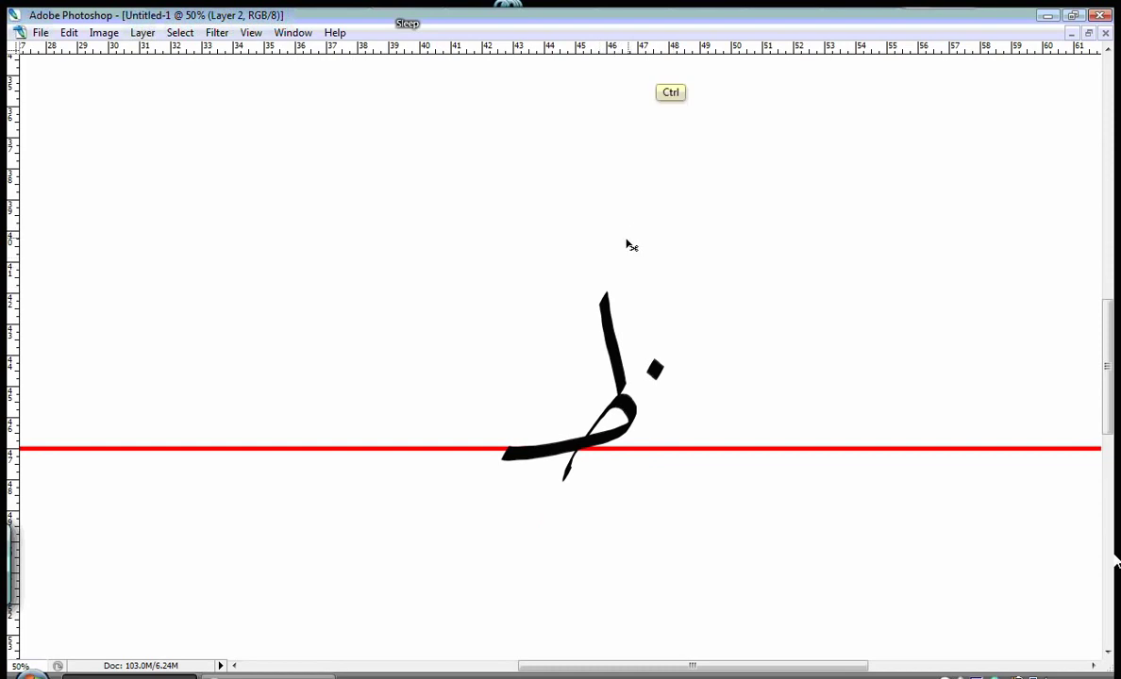
Draw the three orange vowel marks above and below the ظ once more, undoing each one, and show the hidden panels.
left_click_drag(648, 235, 514, 331)
key("ctrl+z")
mouse_move(623, 240)
left_mouse_down()
mouse_move(603, 278)
mouse_move(523, 339)
mouse_move(521, 368)
left_mouse_up()
key("ctrl+z")
left_click_drag(657, 466, 536, 548)
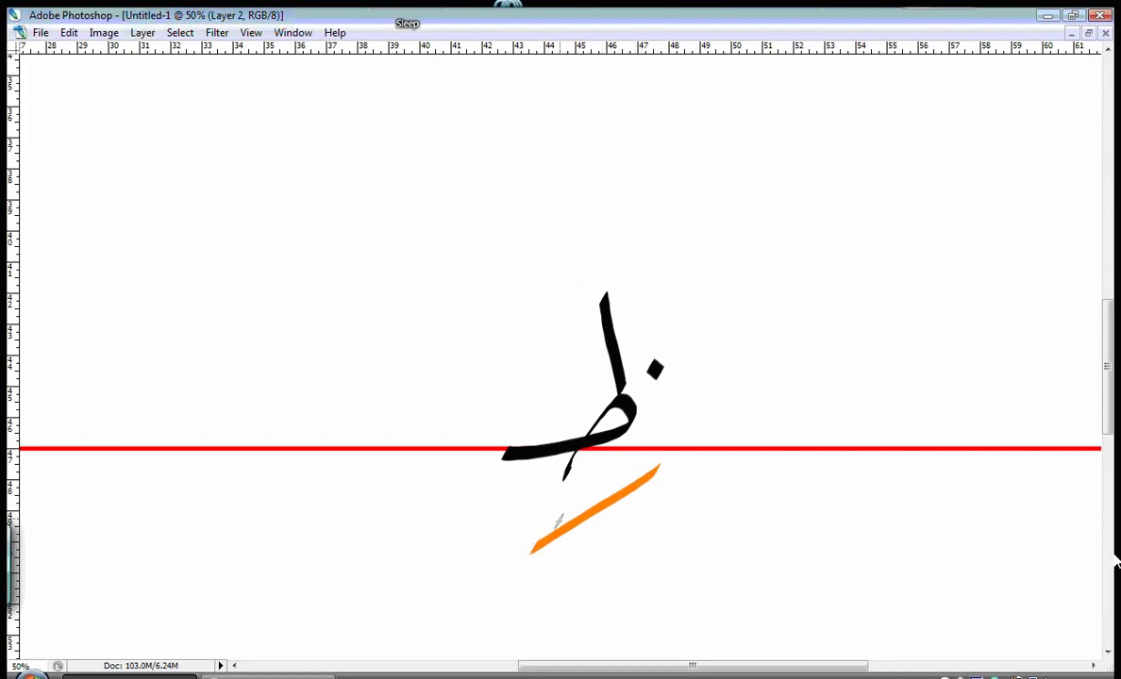
key("ctrl+z")
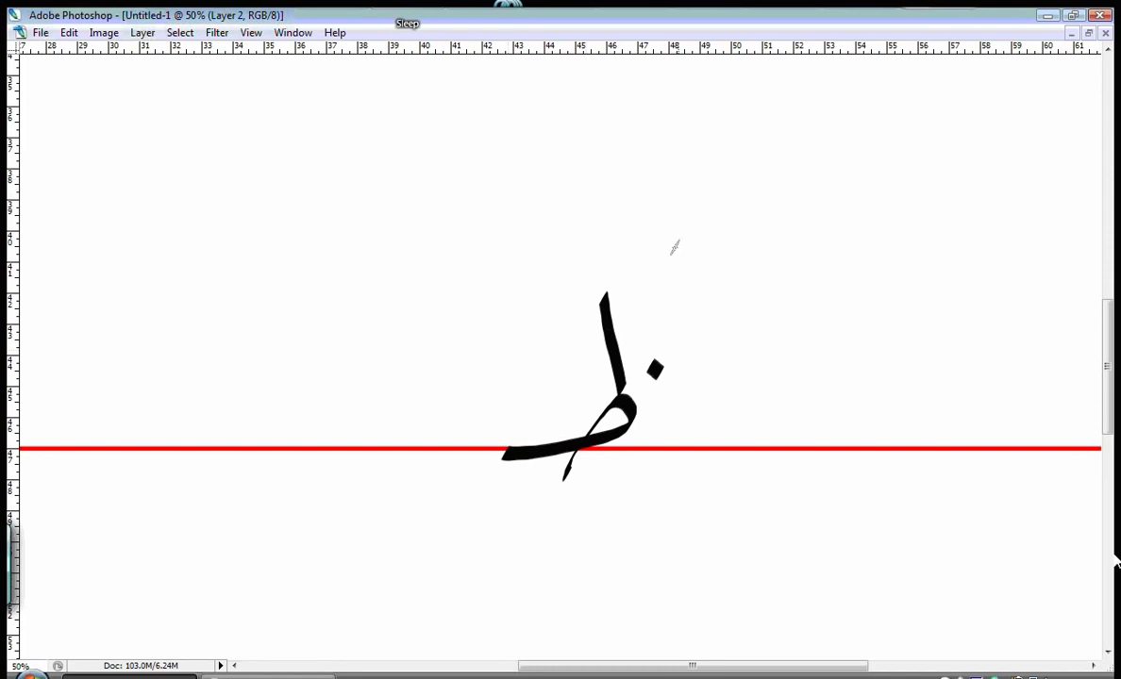
key("Tab")
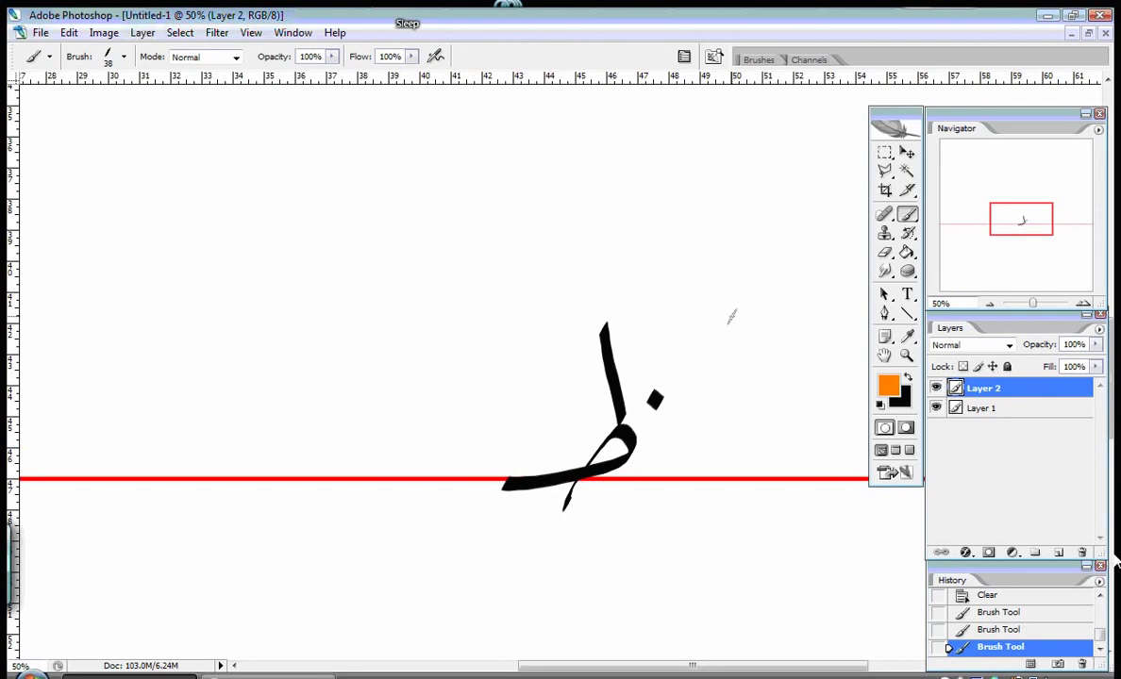